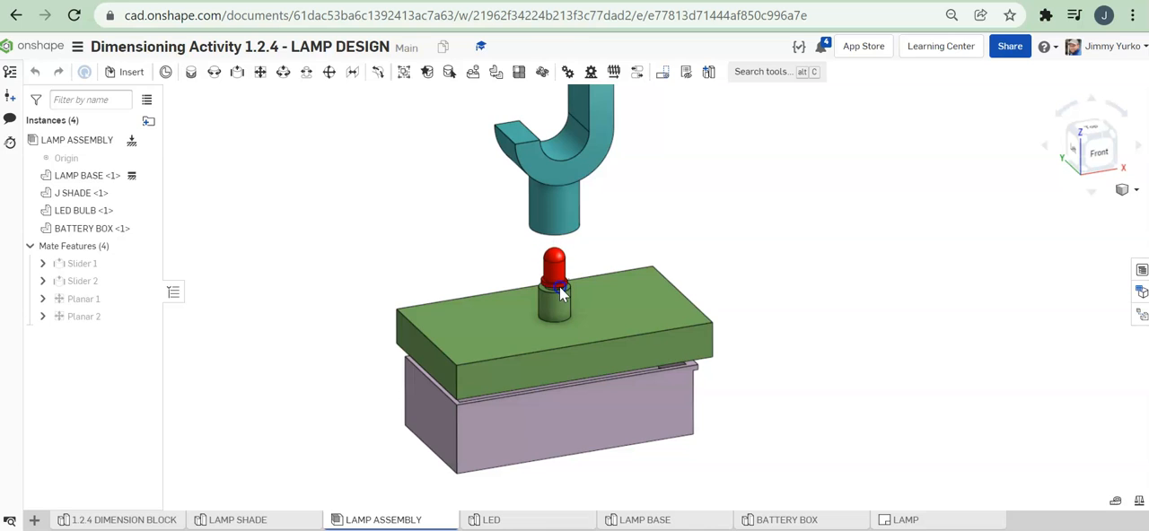
Step: Slide the J shade down over the LED bulb in the lamp assembly
{"action": "left_click_drag", "start_coordinate": [566, 226], "coordinate": [564, 310]}
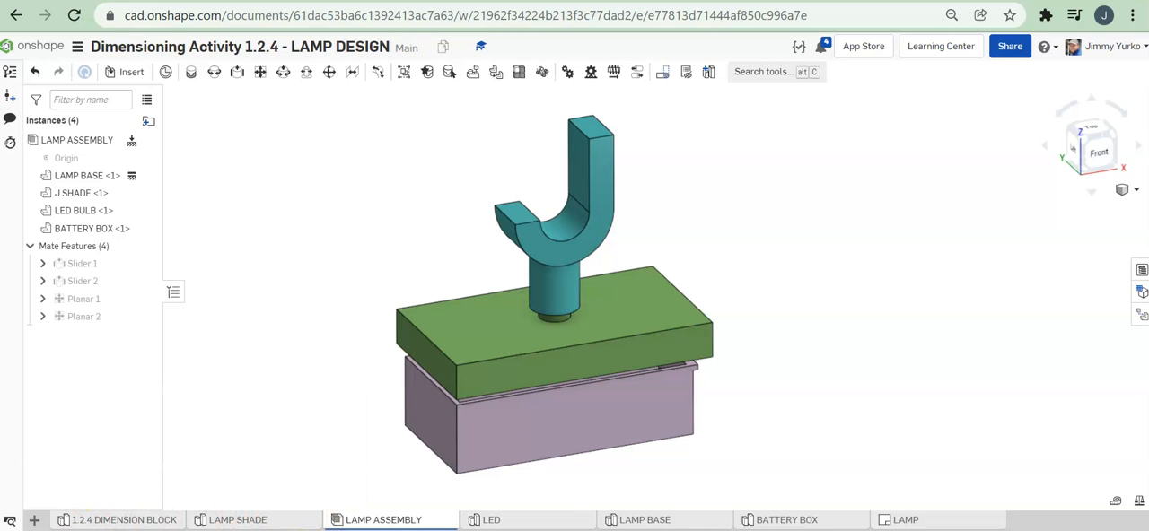
Step: Create a new drawing from the ANSI_A_INCH.dwt template with no views
{"action": "left_click", "coordinate": [35, 520]}
{"action": "left_click", "coordinate": [79, 429]}
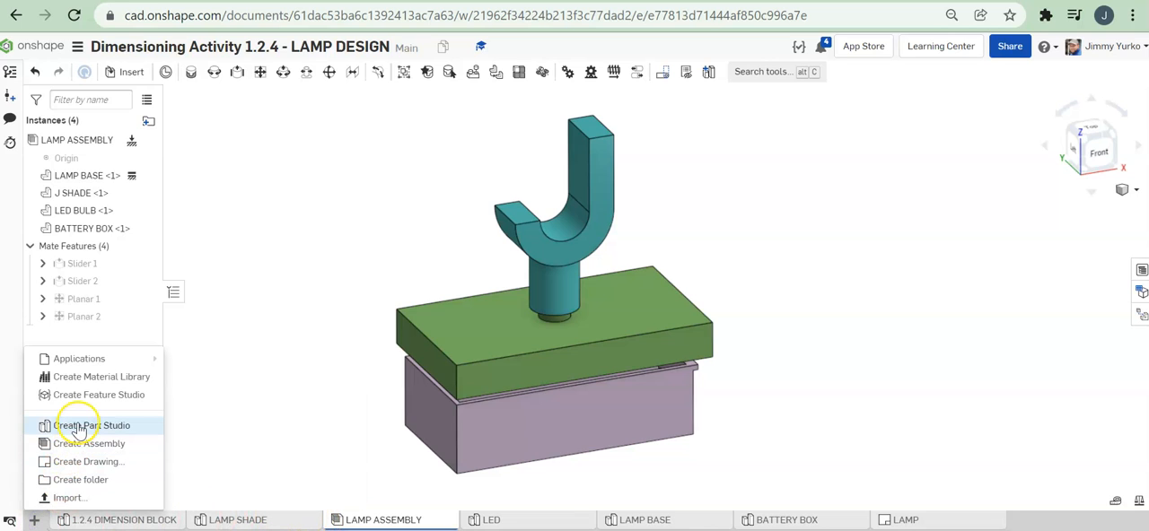
{"action": "left_click", "coordinate": [87, 463]}
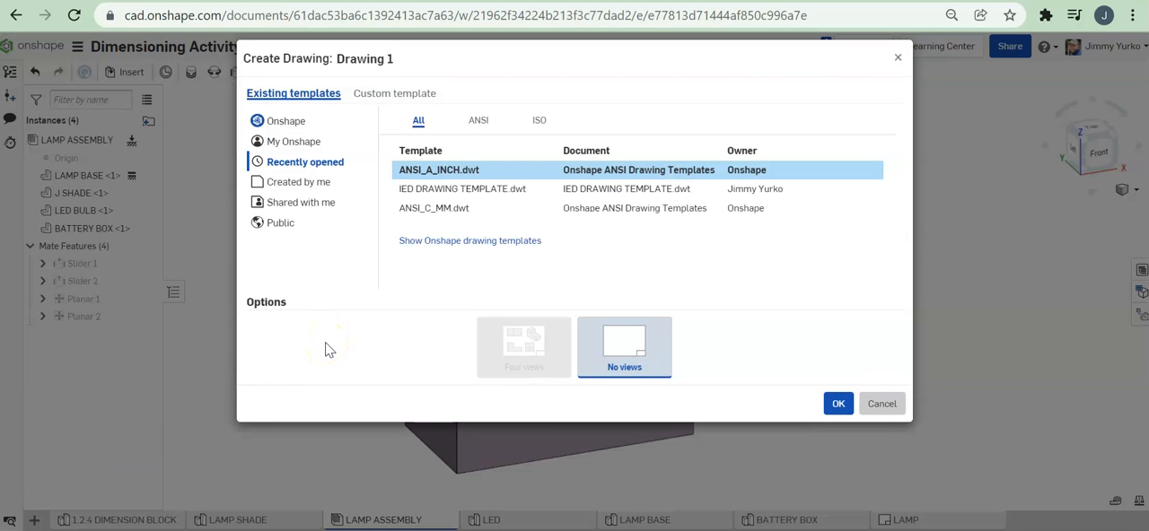
{"action": "left_click", "coordinate": [449, 172]}
{"action": "left_click", "coordinate": [839, 403]}
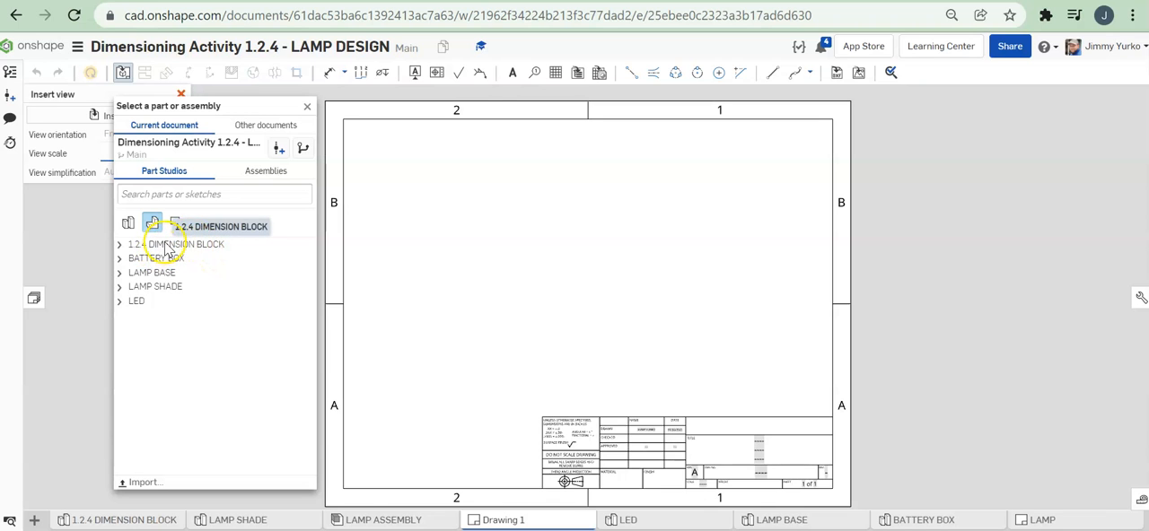
Step: Choose the J SHADE part from LAMP SHADE for the inserted view, keeping the view scale at 1:1
{"action": "mouse_move", "coordinate": [248, 106]}
{"action": "left_mouse_down"}
{"action": "mouse_move", "coordinate": [280, 103]}
{"action": "mouse_move", "coordinate": [242, 108]}
{"action": "left_mouse_up"}
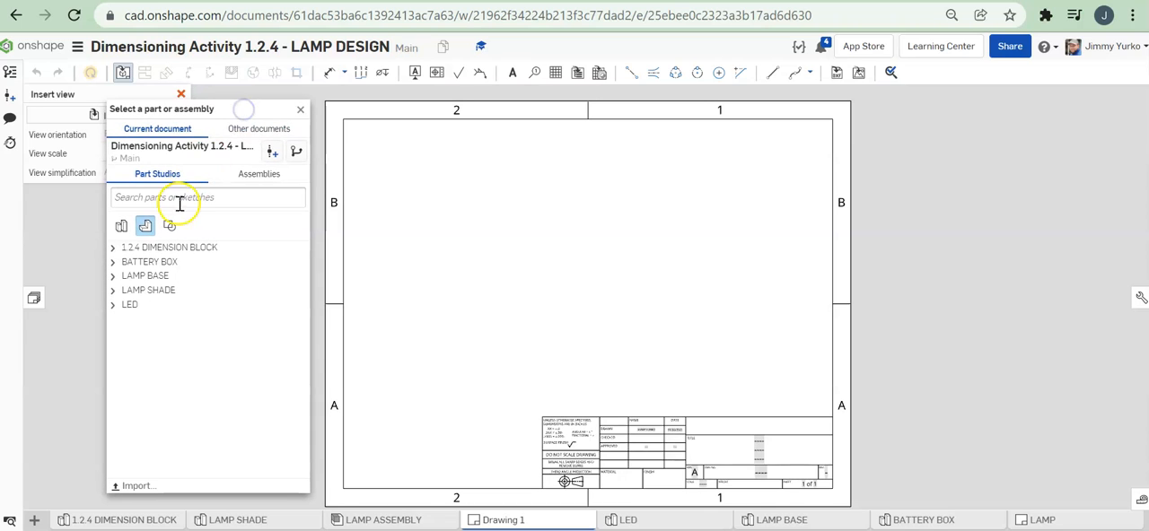
{"action": "left_click", "coordinate": [112, 292]}
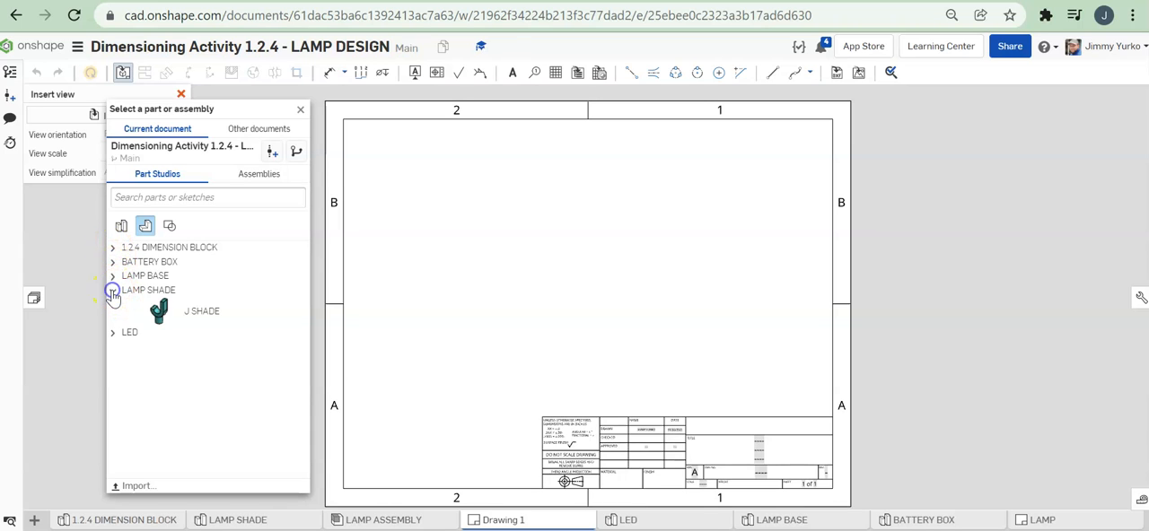
{"action": "left_click", "coordinate": [158, 311]}
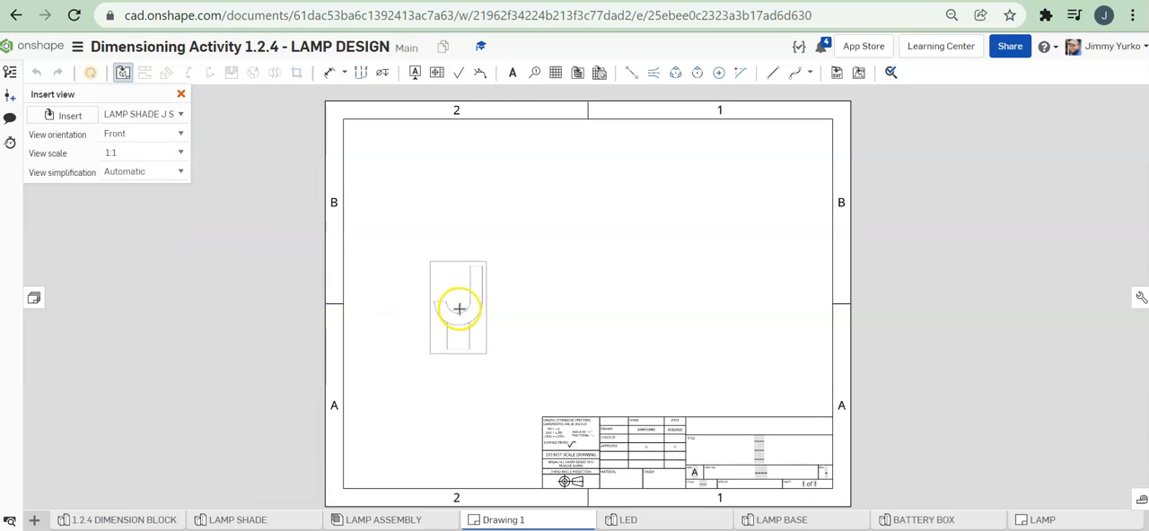
{"action": "left_click", "coordinate": [183, 155]}
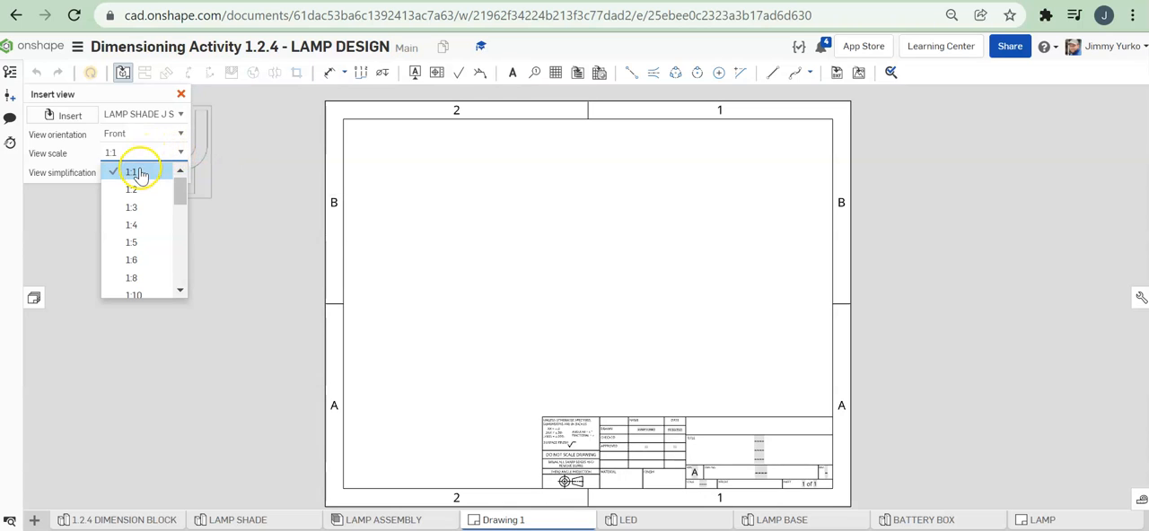
{"action": "left_click_drag", "start_coordinate": [182, 189], "coordinate": [183, 182]}
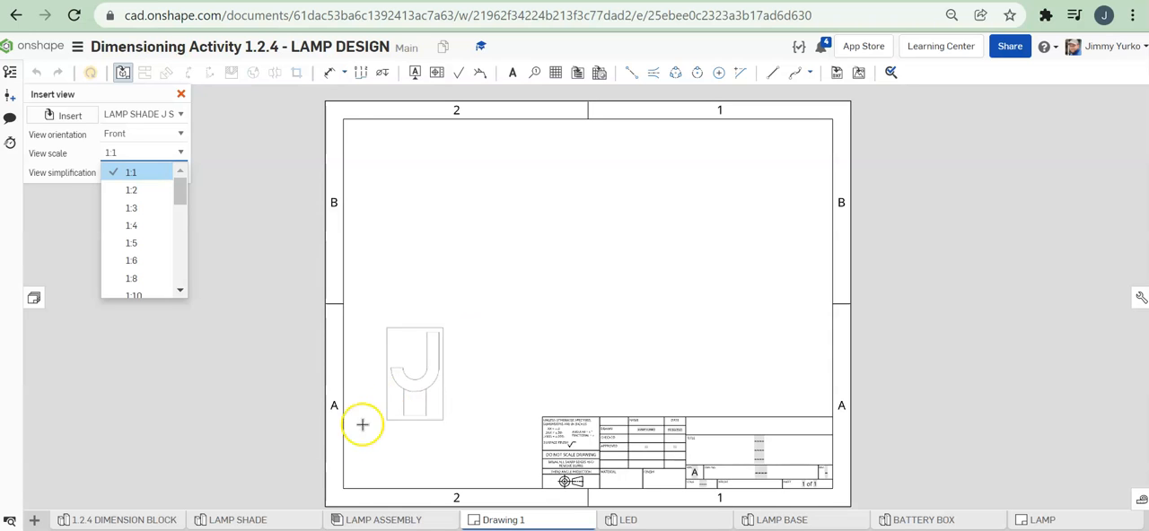
Step: Examine the J shade's front orientation in the LAMP SHADE part studio and return to the drawing
{"action": "left_click", "coordinate": [256, 521]}
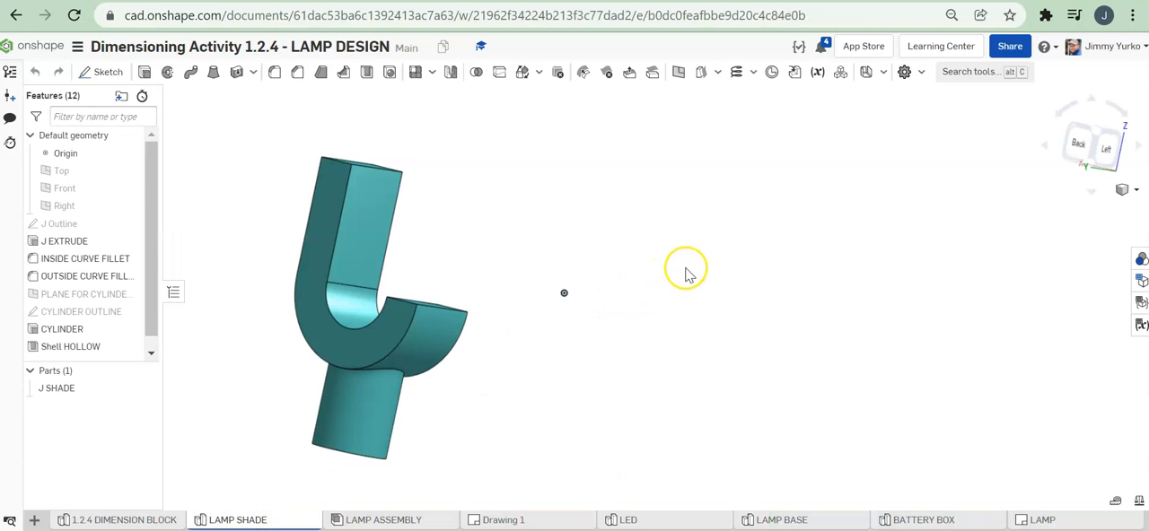
{"action": "left_click", "coordinate": [1077, 135]}
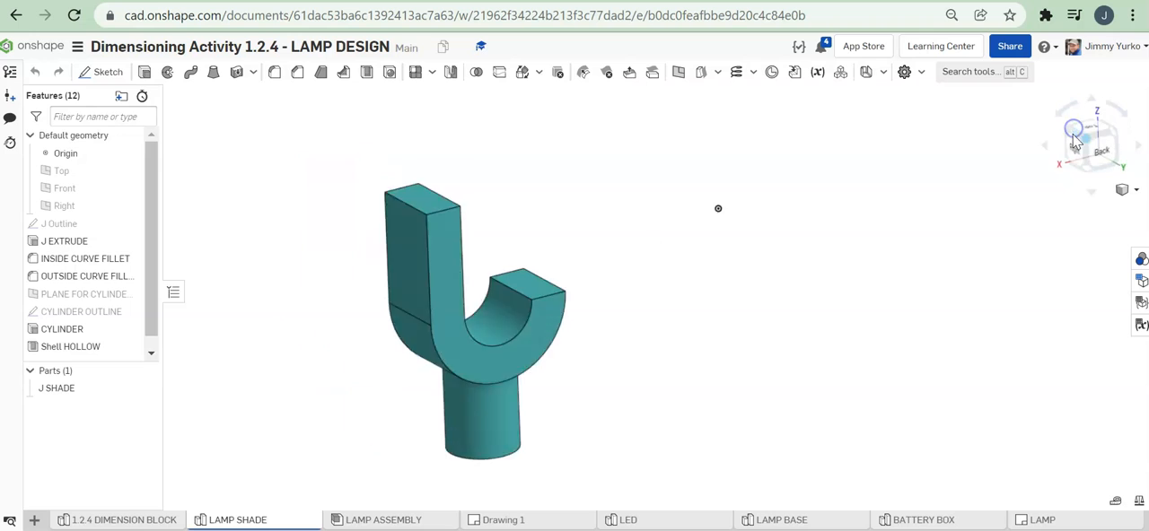
{"action": "left_click", "coordinate": [1082, 159]}
{"action": "left_click", "coordinate": [1080, 155]}
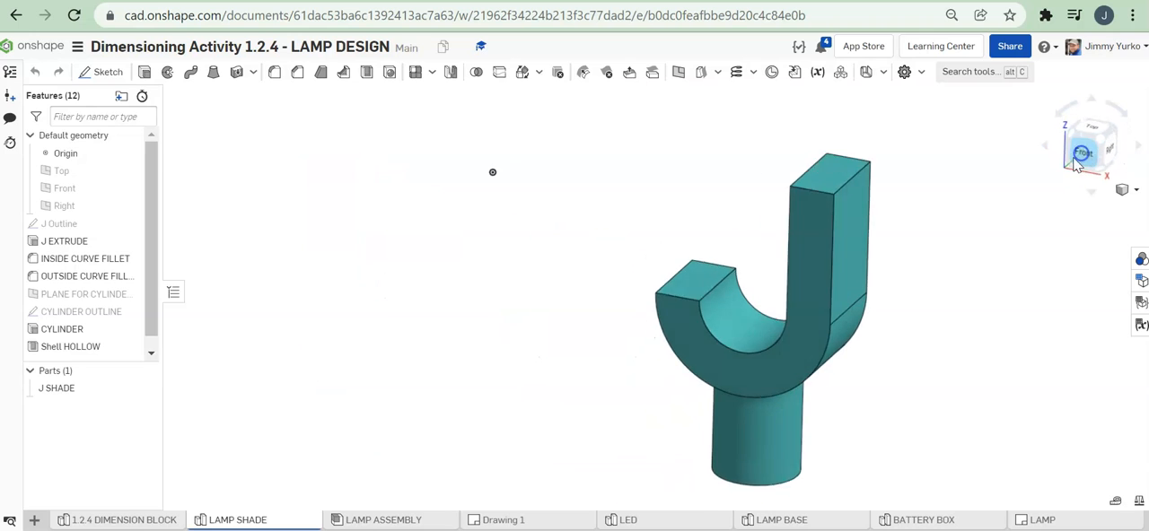
{"action": "scroll", "coordinate": [1000, 207], "scroll_direction": "down", "scroll_amount": 2}
{"action": "middle_click_drag", "start_coordinate": [999, 207], "coordinate": [757, 217]}
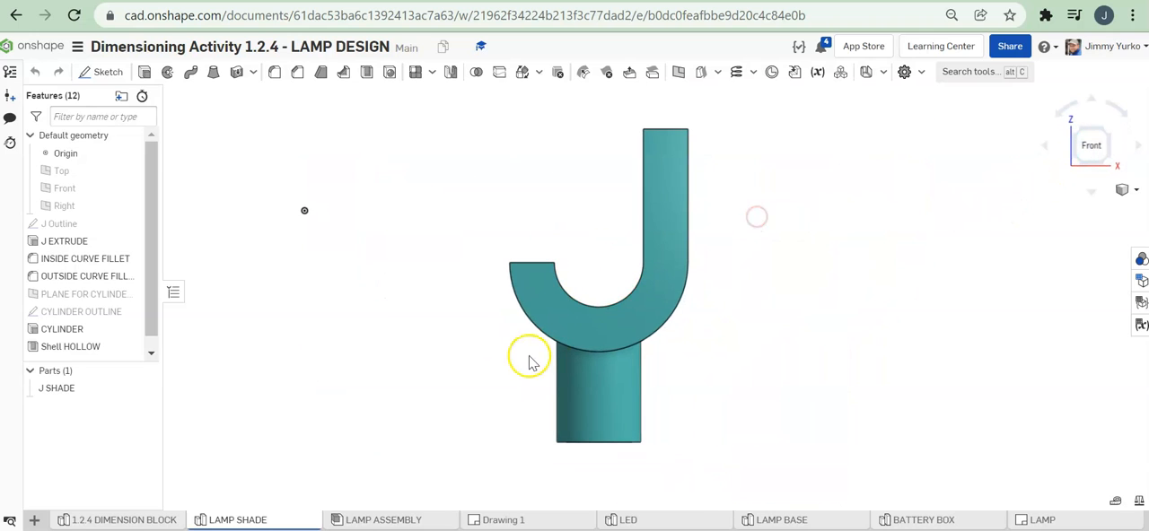
{"action": "left_click", "coordinate": [541, 525]}
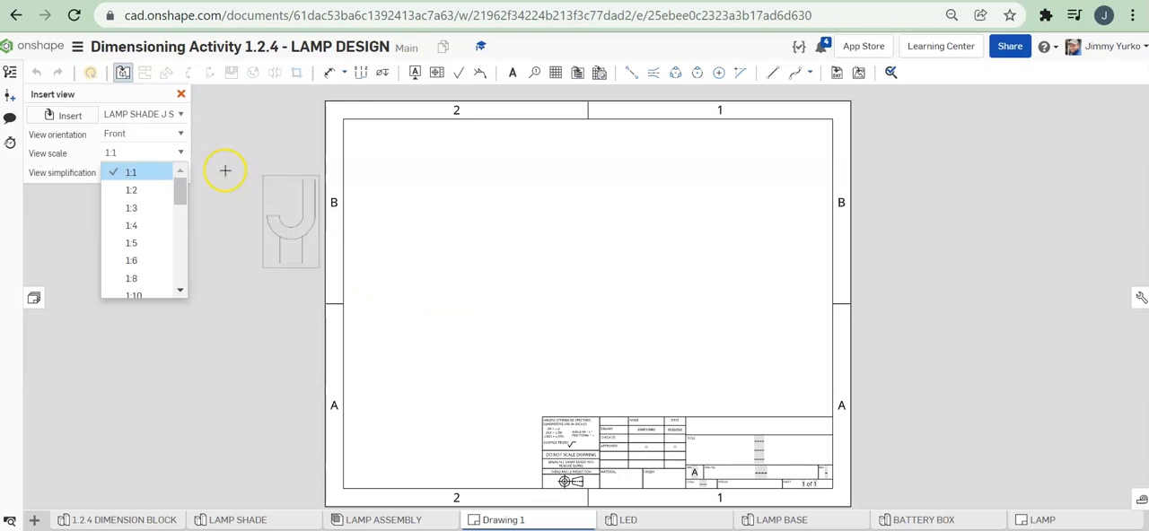
Step: Place the J shade's Back view in the lower-left area of the sheet and project a side view to its right
{"action": "left_click", "coordinate": [180, 135]}
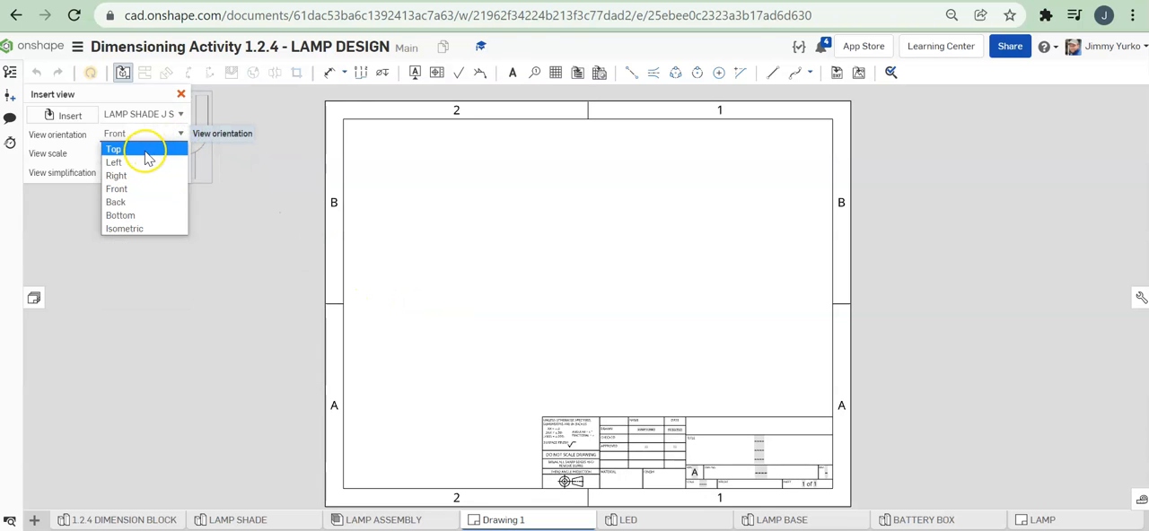
{"action": "left_click", "coordinate": [148, 203]}
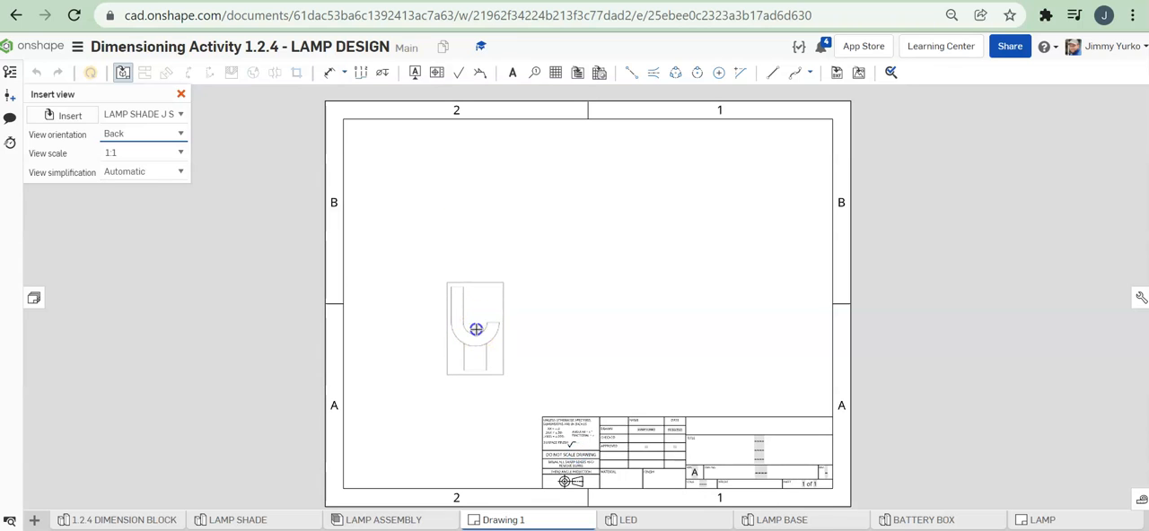
{"action": "left_click", "coordinate": [476, 329]}
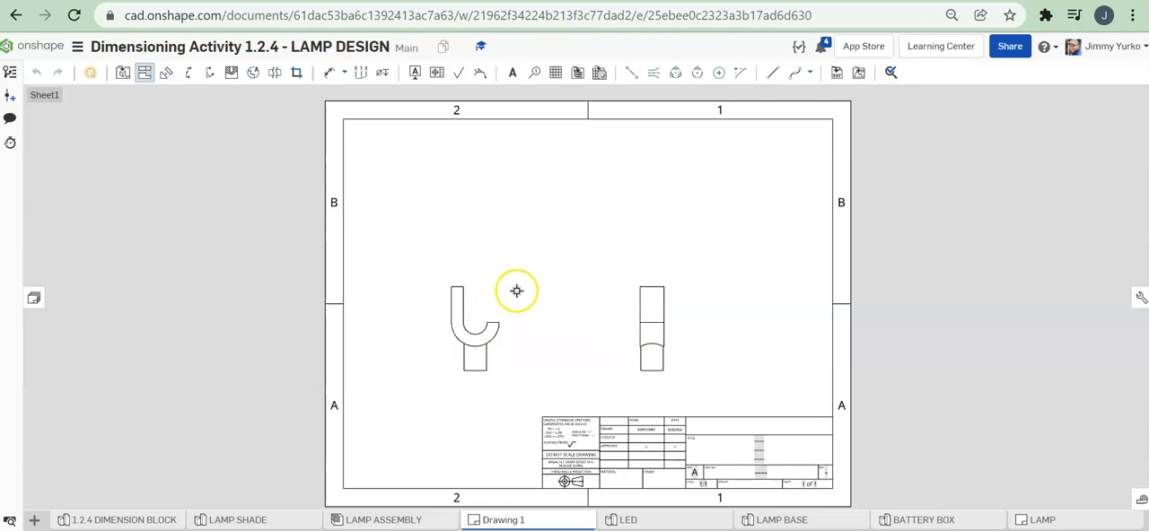
Step: Project a top view above the J-shaped base view and an isometric view in the sheet's upper-right area
{"action": "left_click", "coordinate": [455, 296]}
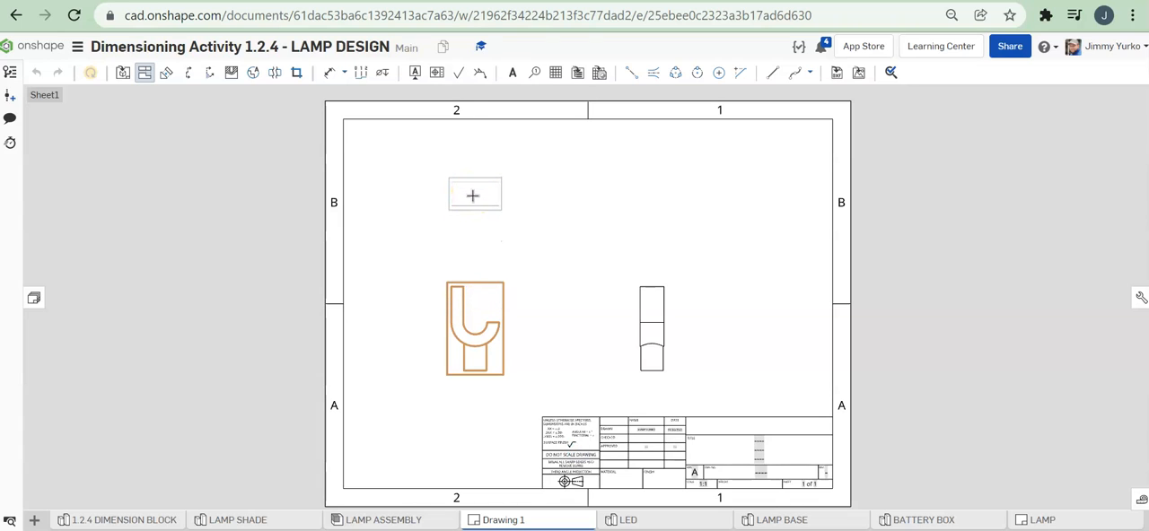
{"action": "left_click", "coordinate": [473, 197]}
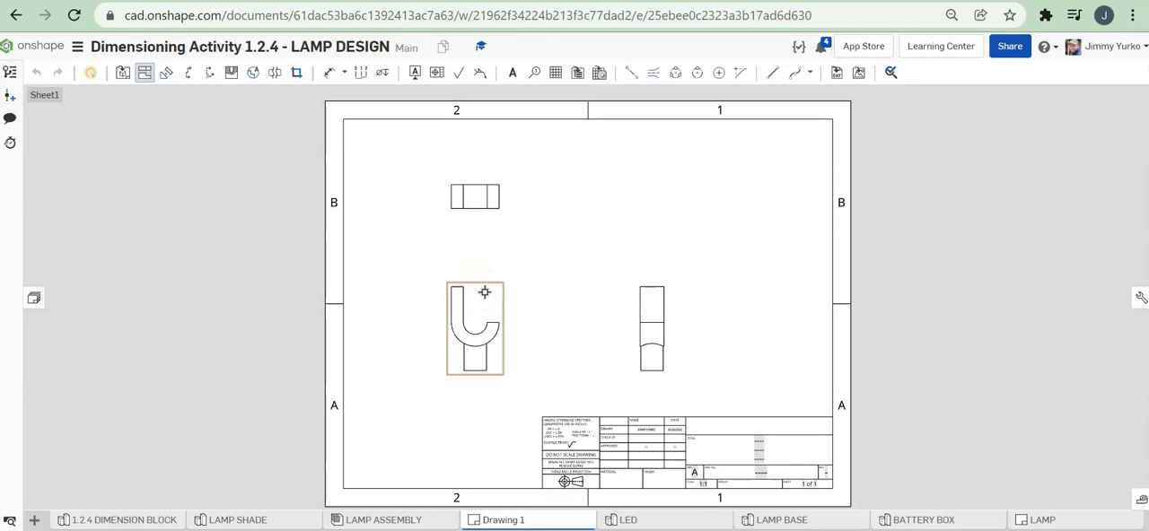
{"action": "left_click", "coordinate": [144, 73]}
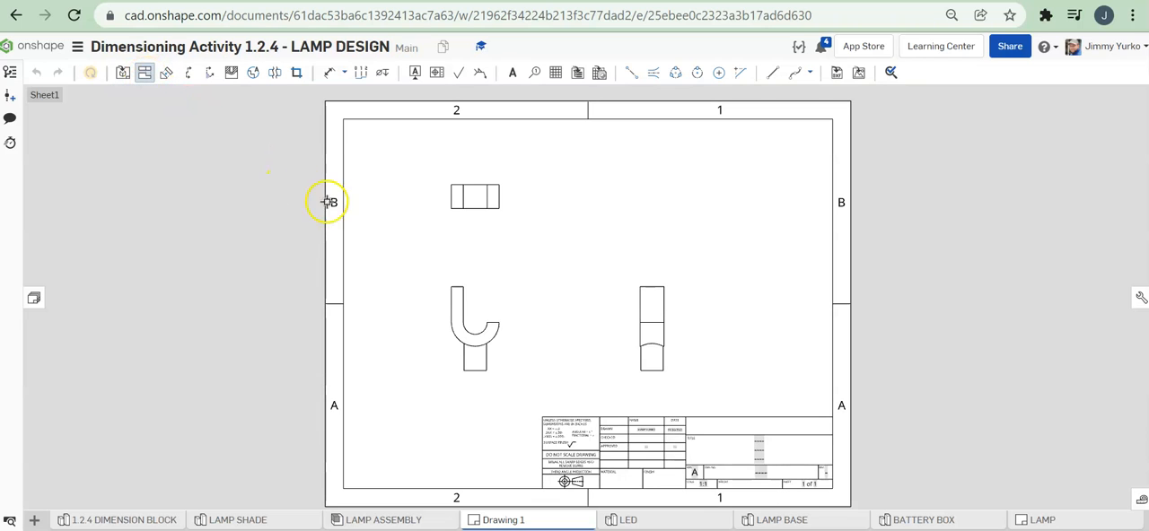
{"action": "left_click", "coordinate": [473, 295]}
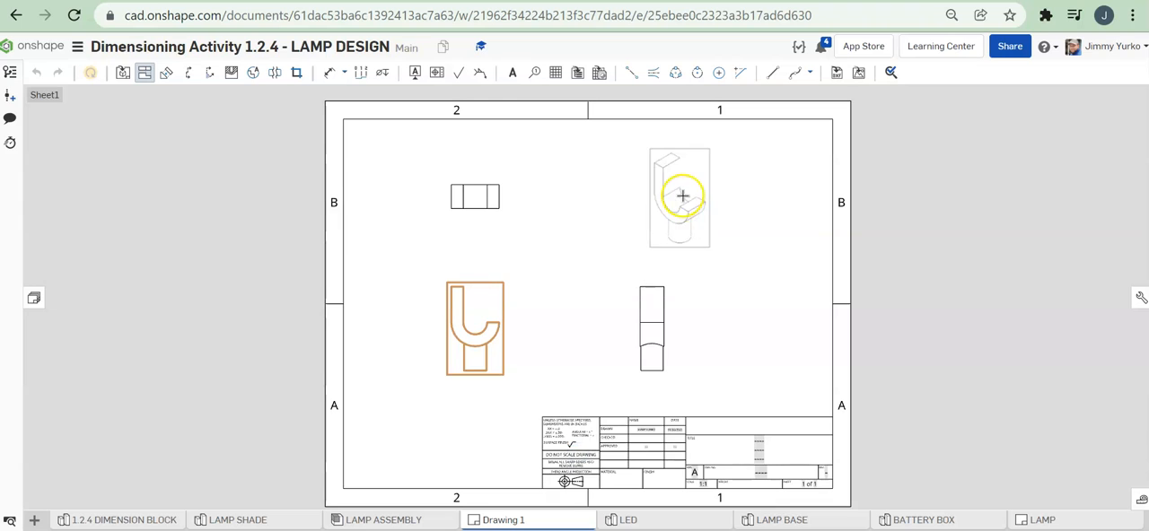
{"action": "left_click", "coordinate": [671, 209]}
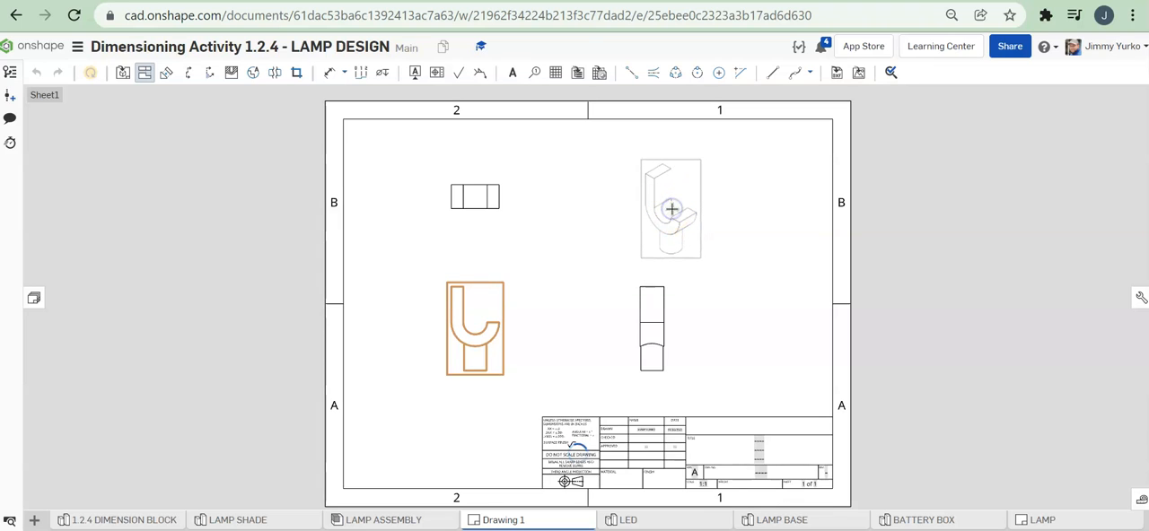
{"action": "left_click", "coordinate": [732, 206]}
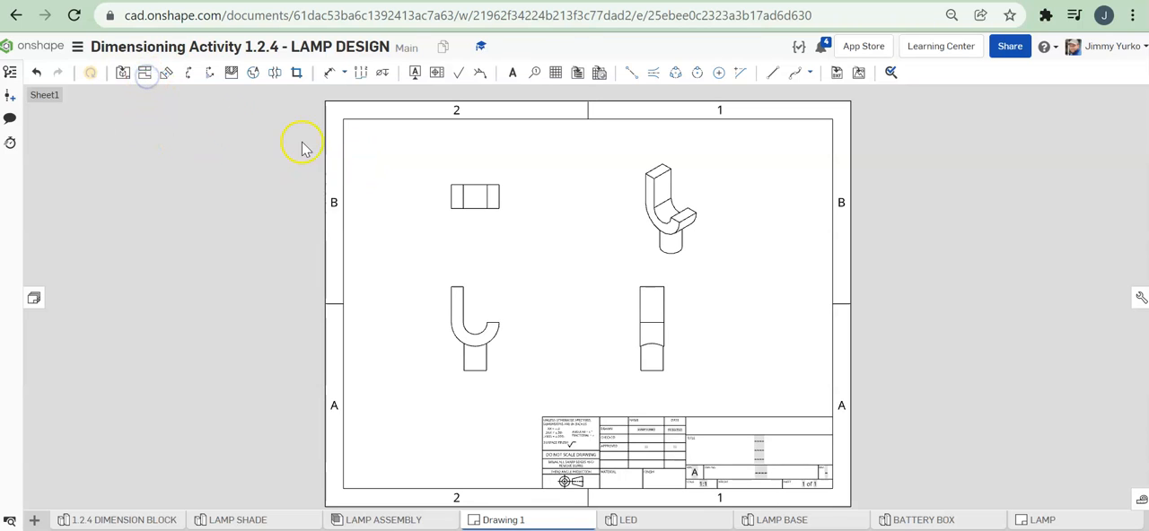
Step: Display the isometric view of the J shade as shaded
{"action": "right_click", "coordinate": [696, 197]}
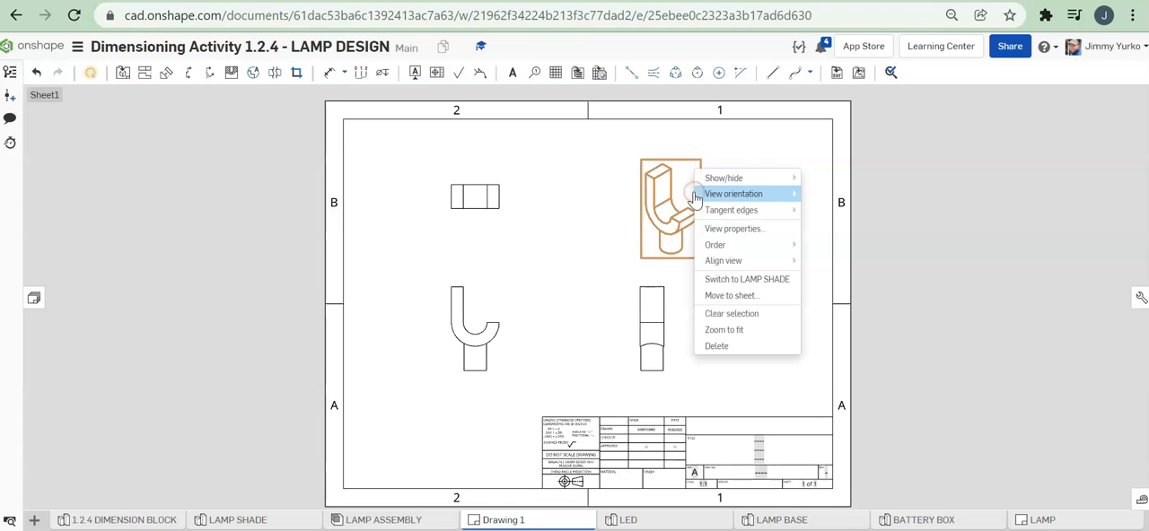
{"action": "mouse_move", "coordinate": [717, 183]}
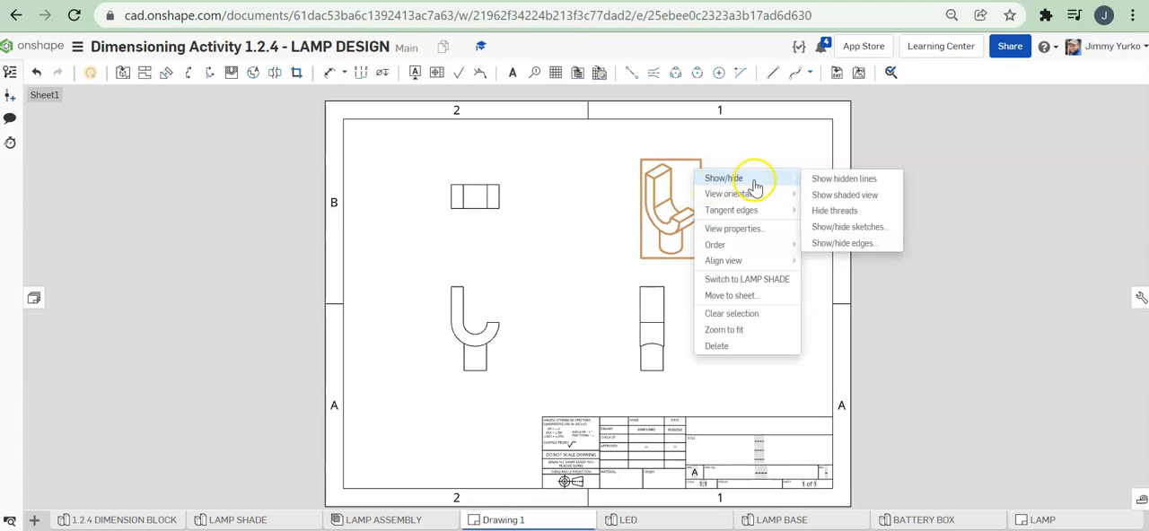
{"action": "left_click", "coordinate": [830, 196]}
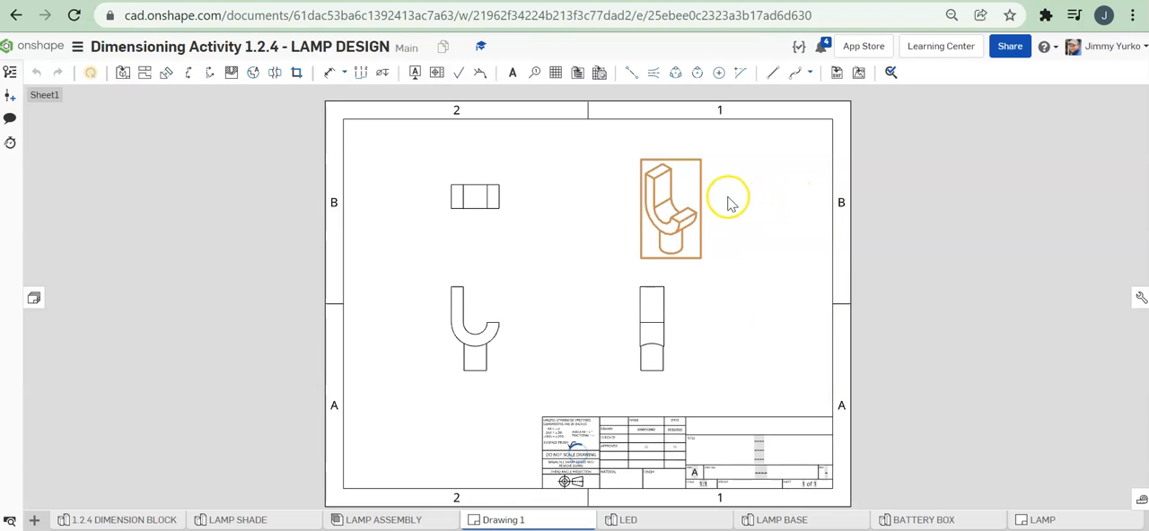
{"action": "scroll", "coordinate": [682, 220], "scroll_direction": "up", "scroll_amount": 3}
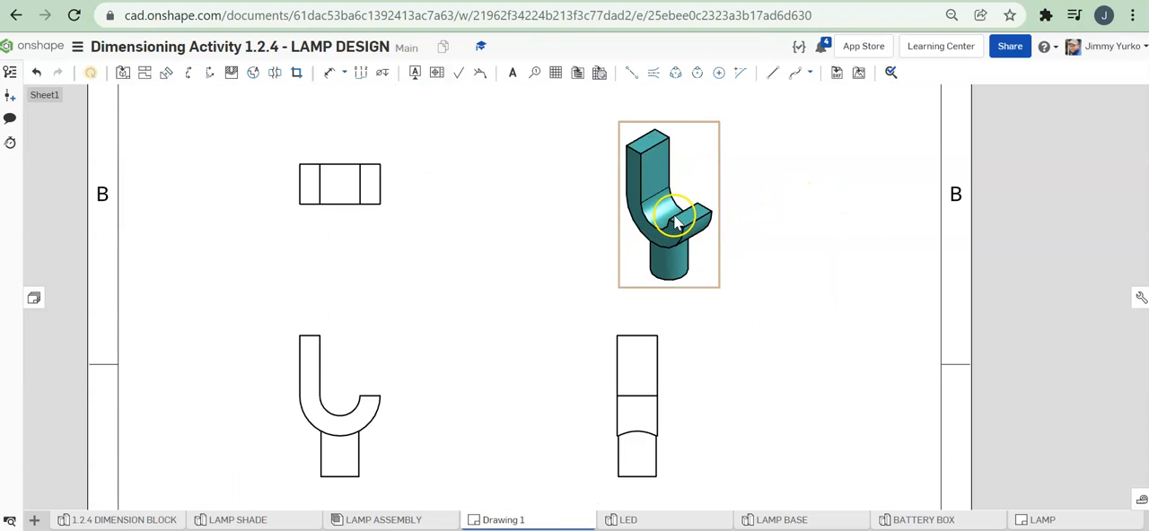
{"action": "scroll", "coordinate": [671, 219], "scroll_direction": "down", "scroll_amount": 1}
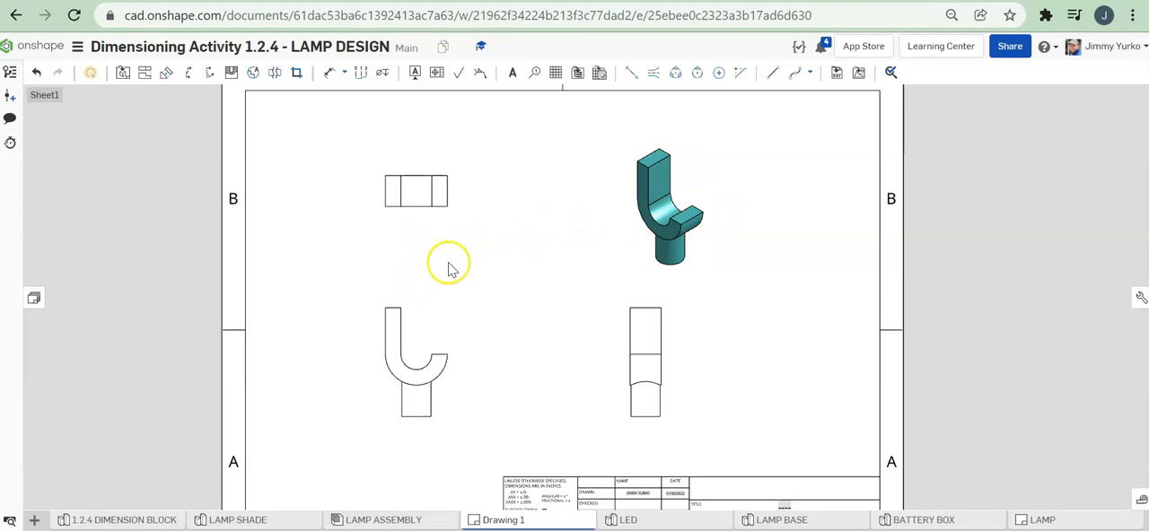
Step: Space out the views: shift the side view right and down, the isometric slightly up, and the top view closer to the J-shaped view
{"action": "middle_click_drag", "start_coordinate": [513, 270], "coordinate": [482, 269]}
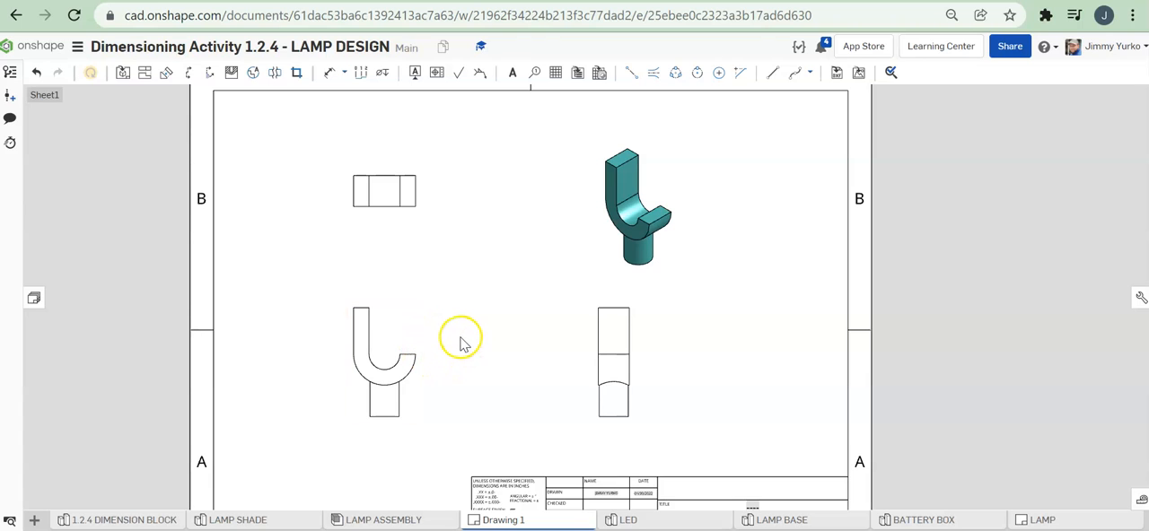
{"action": "left_click_drag", "start_coordinate": [638, 402], "coordinate": [670, 409]}
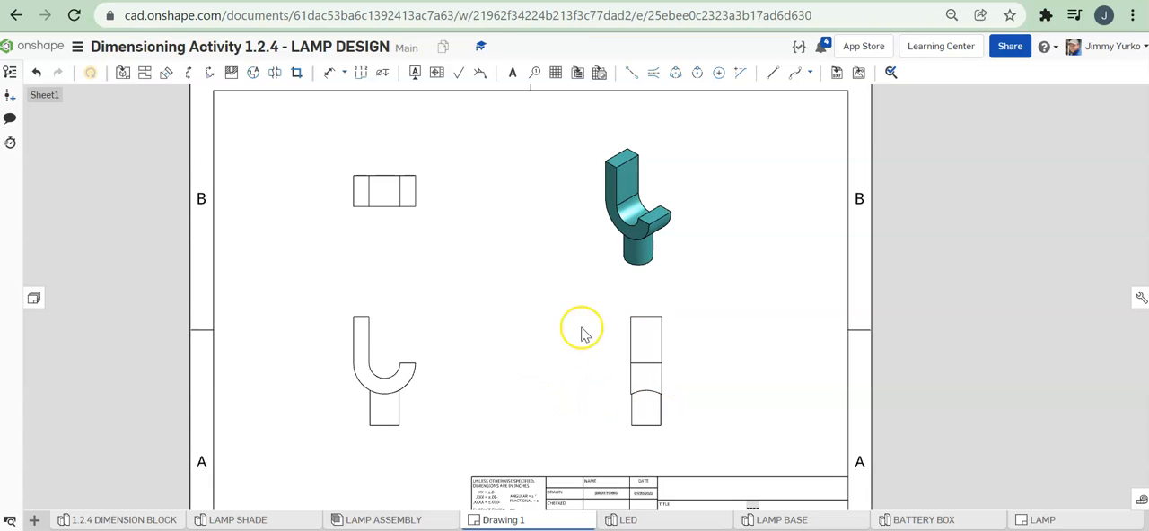
{"action": "left_click_drag", "start_coordinate": [632, 274], "coordinate": [627, 267]}
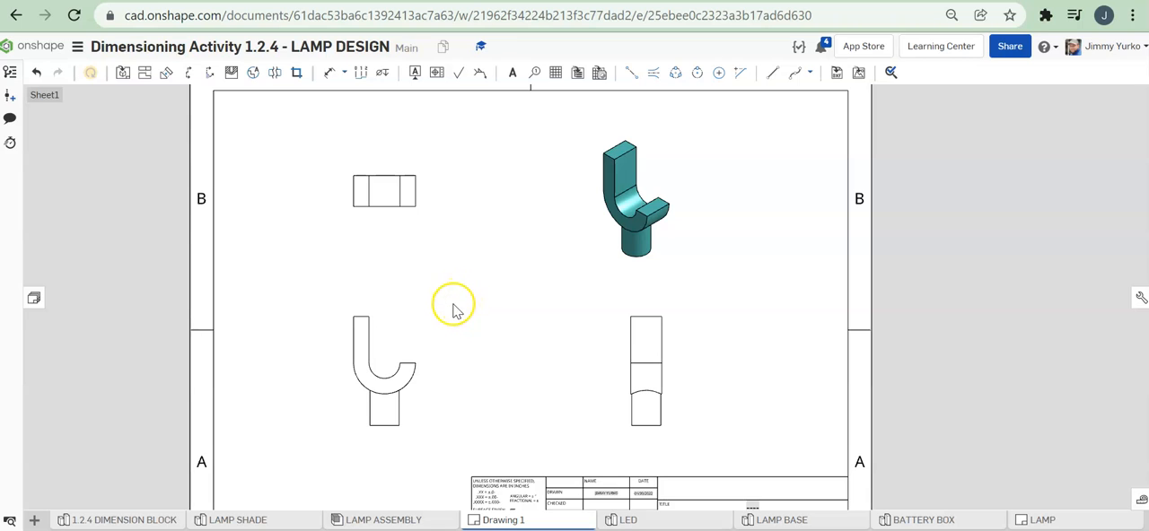
{"action": "left_click_drag", "start_coordinate": [420, 348], "coordinate": [405, 347]}
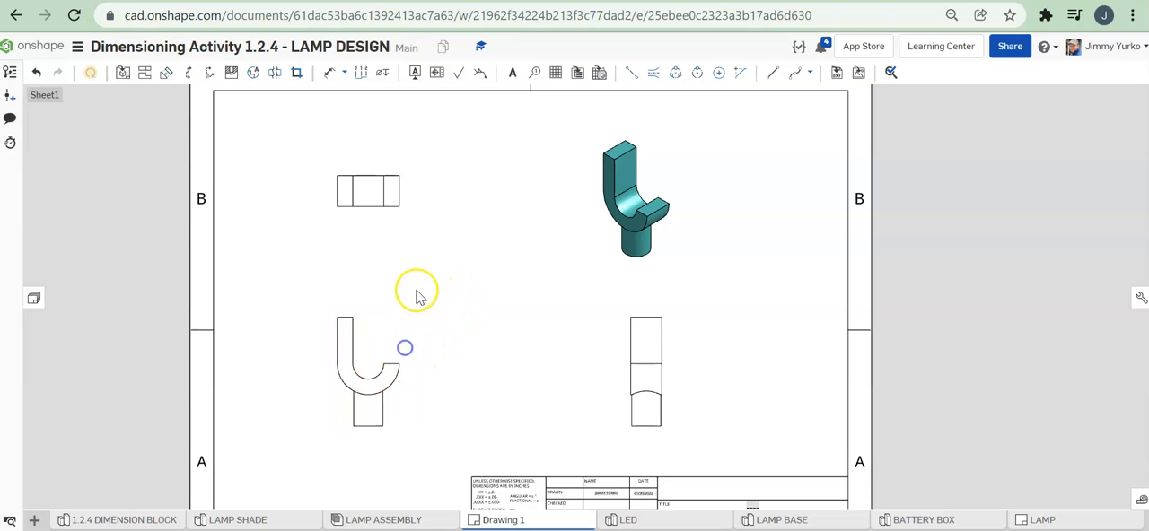
{"action": "left_click_drag", "start_coordinate": [405, 216], "coordinate": [419, 234]}
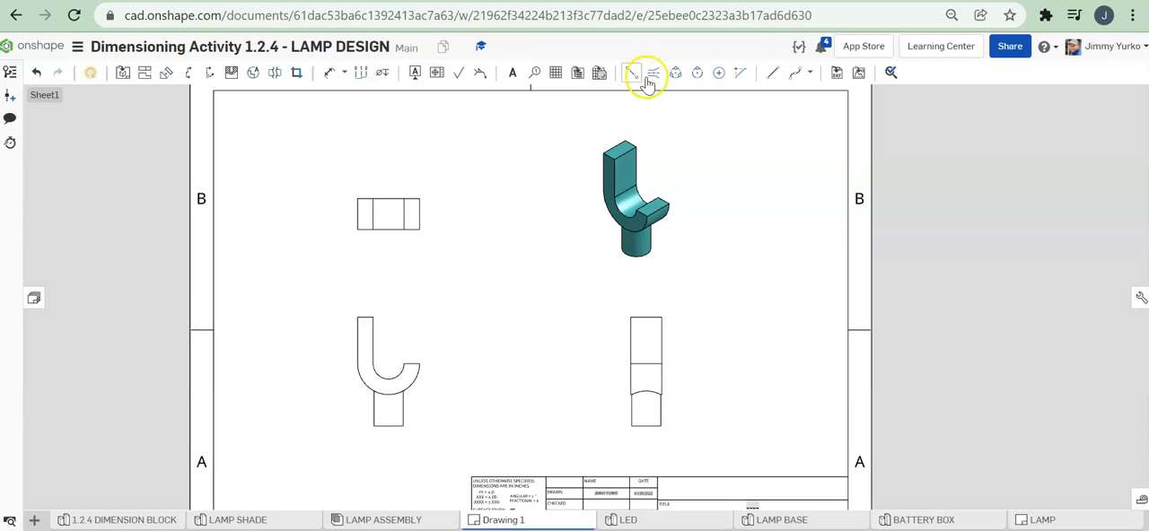
Step: Add a center mark to the inner arc of the J-shaped view
{"action": "left_click", "coordinate": [718, 73]}
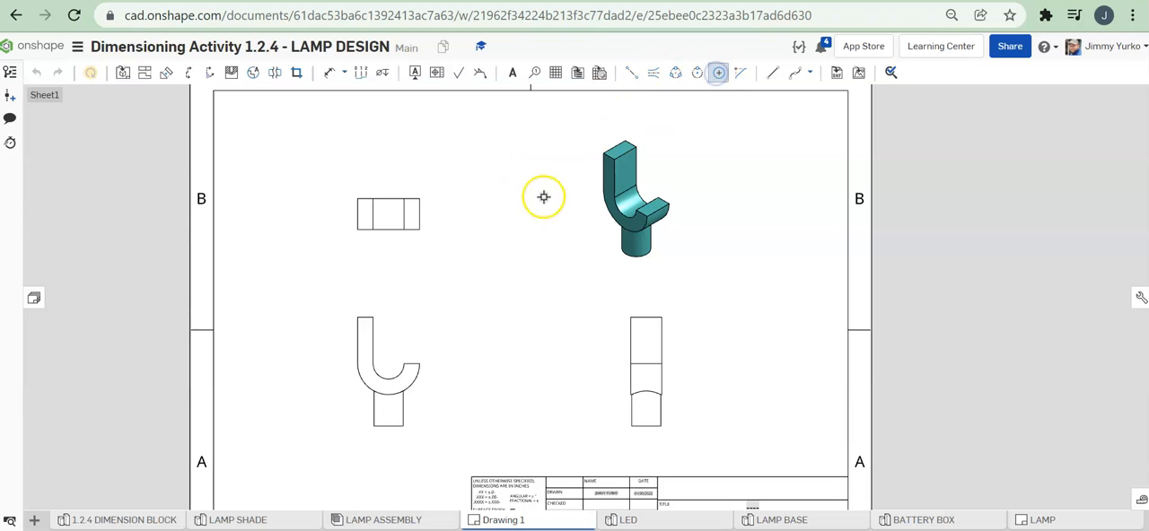
{"action": "left_click", "coordinate": [395, 381]}
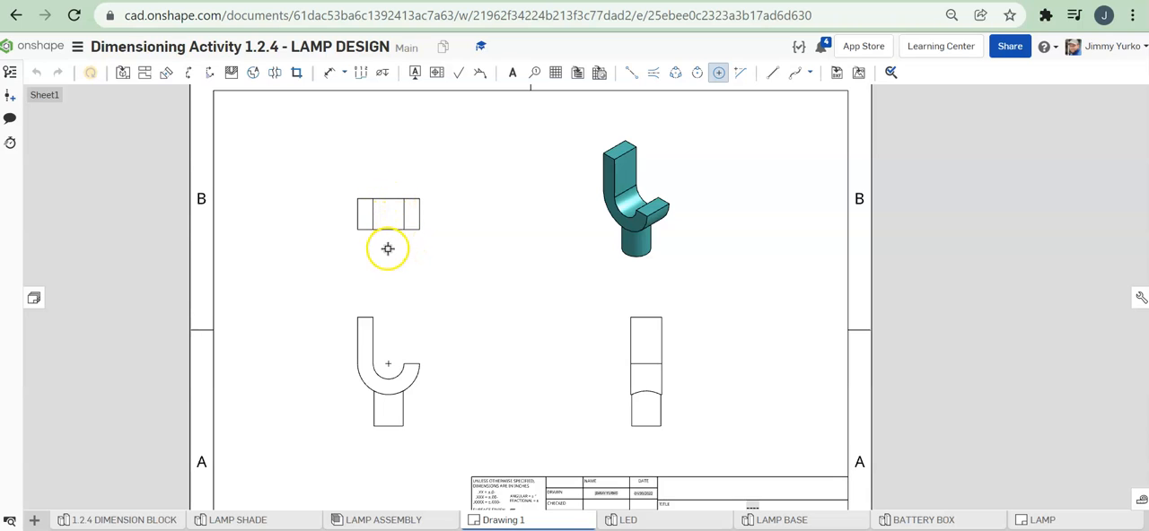
Step: Add a centerline midway between the two inner vertical edges of the top view
{"action": "left_click", "coordinate": [651, 72]}
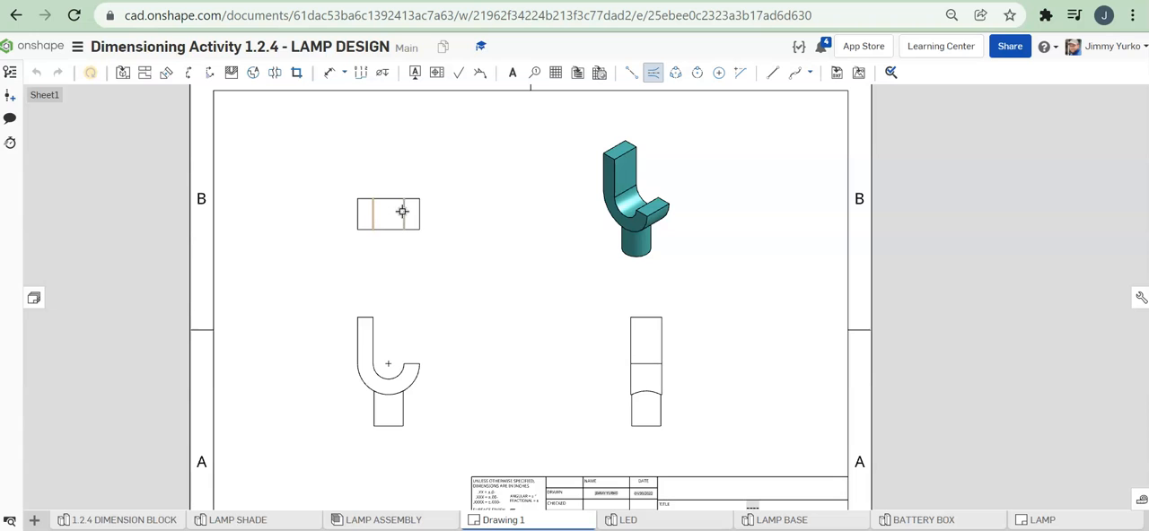
{"action": "mouse_move", "coordinate": [466, 272]}
{"action": "middle_mouse_down"}
{"action": "mouse_move", "coordinate": [466, 236]}
{"action": "mouse_move", "coordinate": [467, 268]}
{"action": "middle_mouse_up"}
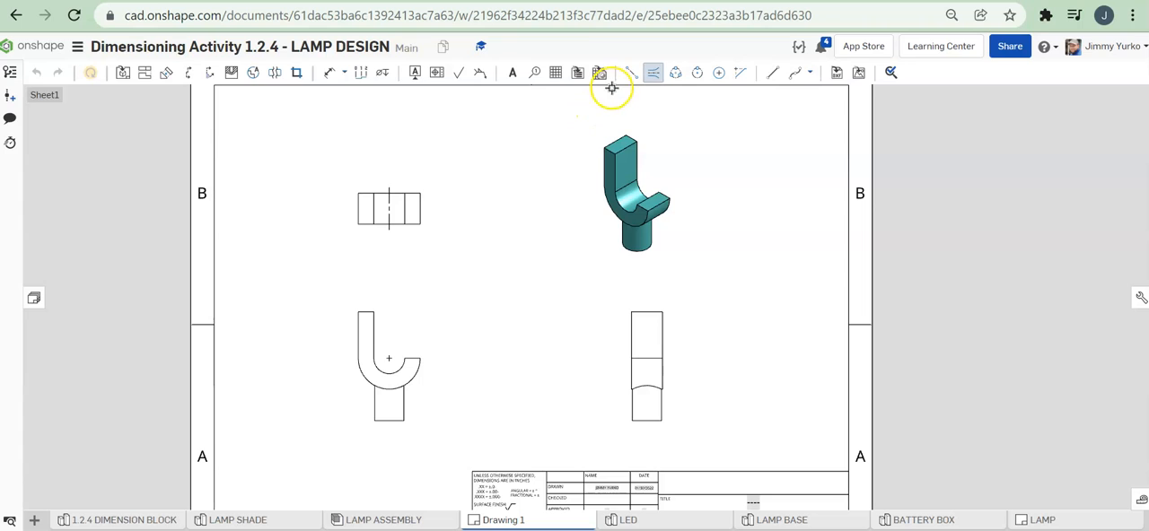
Step: Dimension the side view's width above it and the J-shaped view's overall height from its upper edge to the stem's base
{"action": "left_click", "coordinate": [331, 79]}
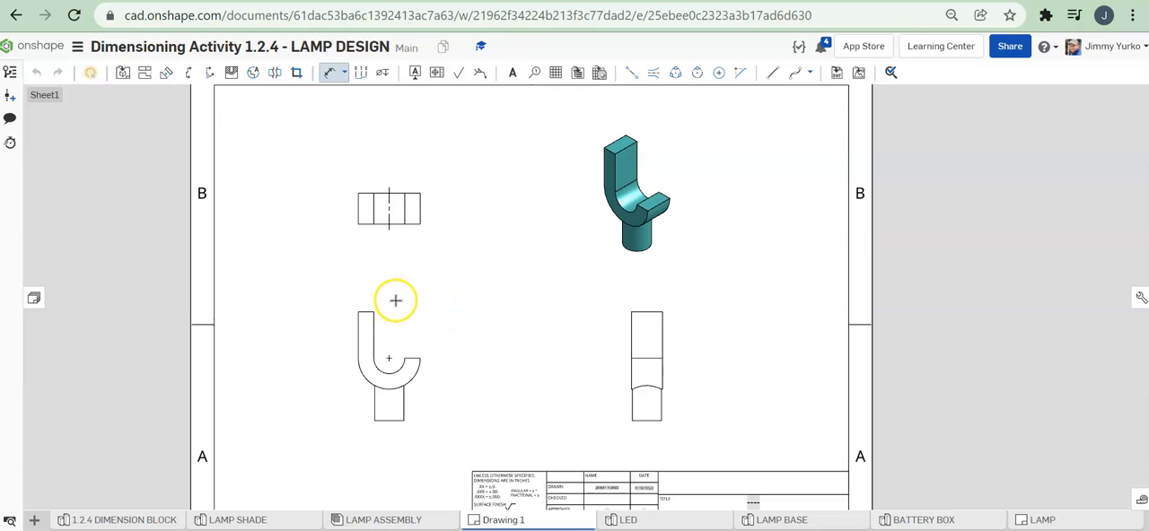
{"action": "left_click", "coordinate": [661, 311]}
{"action": "left_click", "coordinate": [647, 278]}
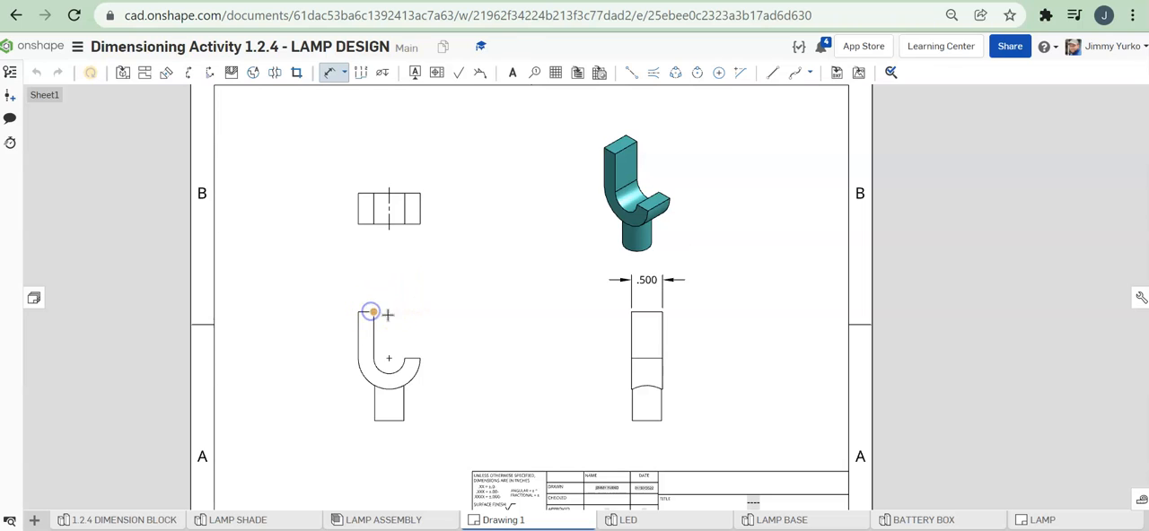
{"action": "left_click", "coordinate": [403, 419]}
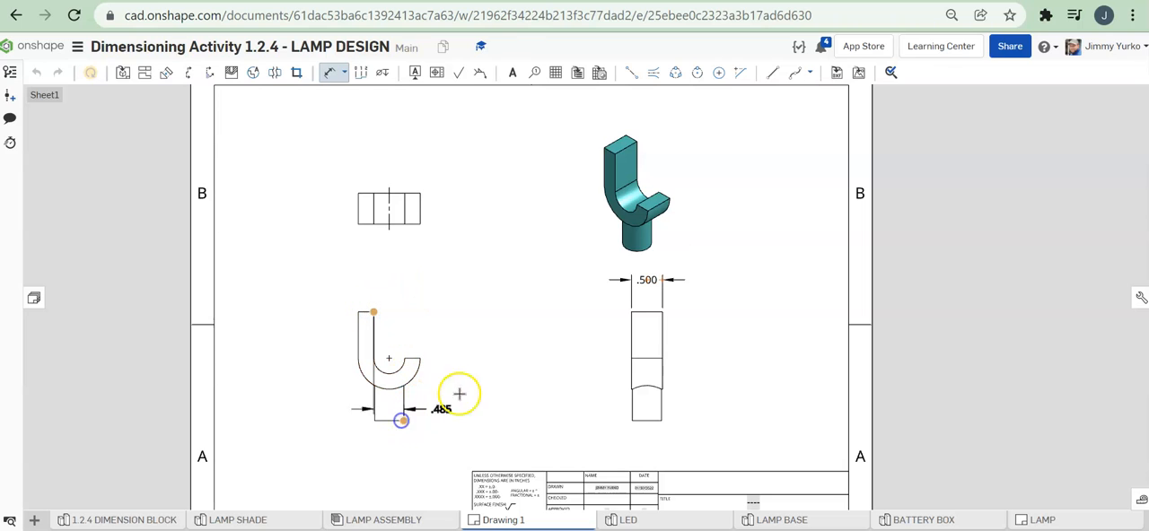
{"action": "left_click", "coordinate": [517, 358]}
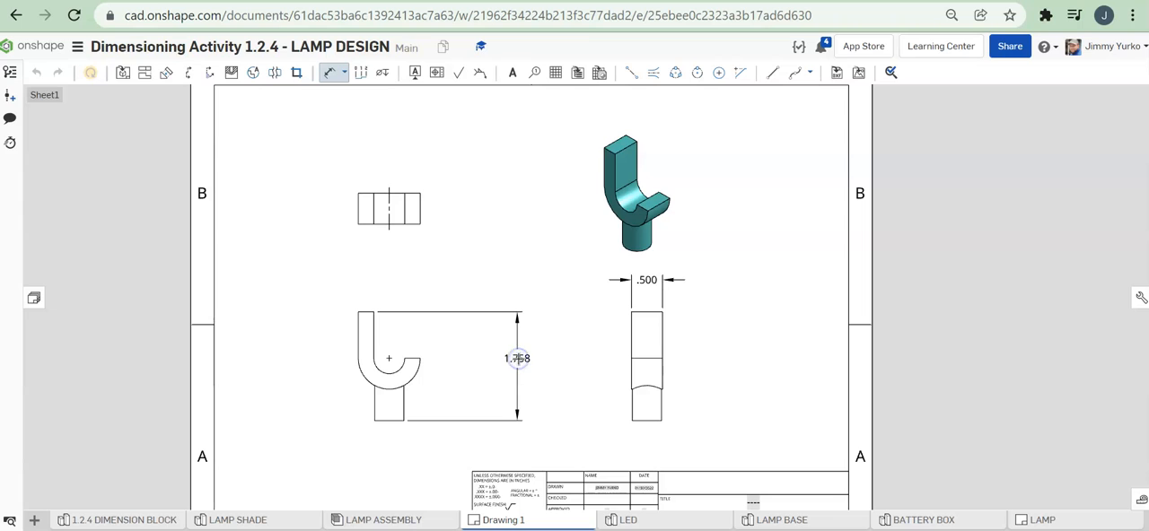
{"action": "left_click", "coordinate": [461, 273]}
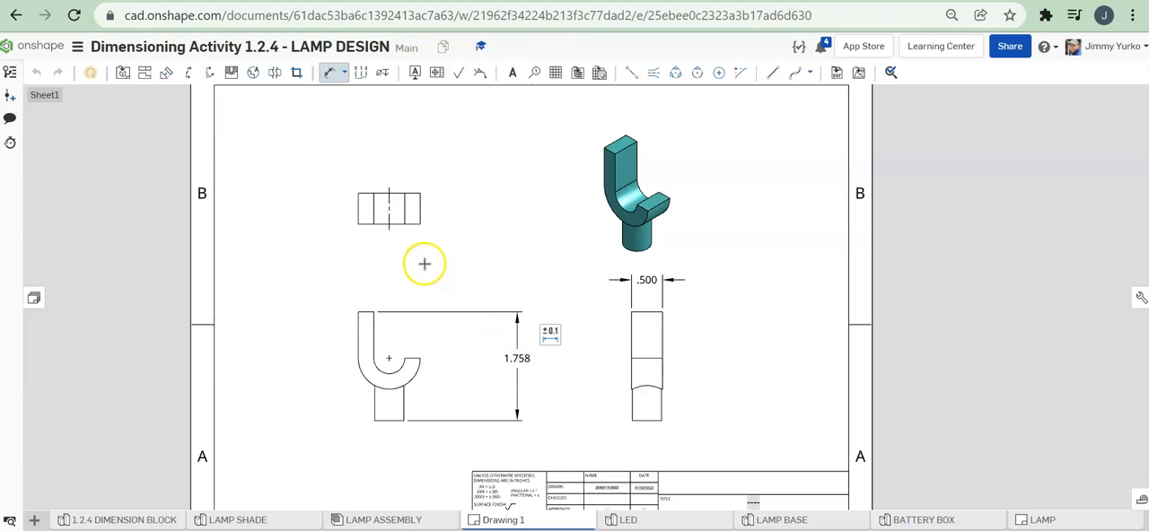
Step: Dimension the top view's overall width, placing the dimension between the top and J-shaped views
{"action": "left_click", "coordinate": [371, 241]}
{"action": "left_click", "coordinate": [420, 224]}
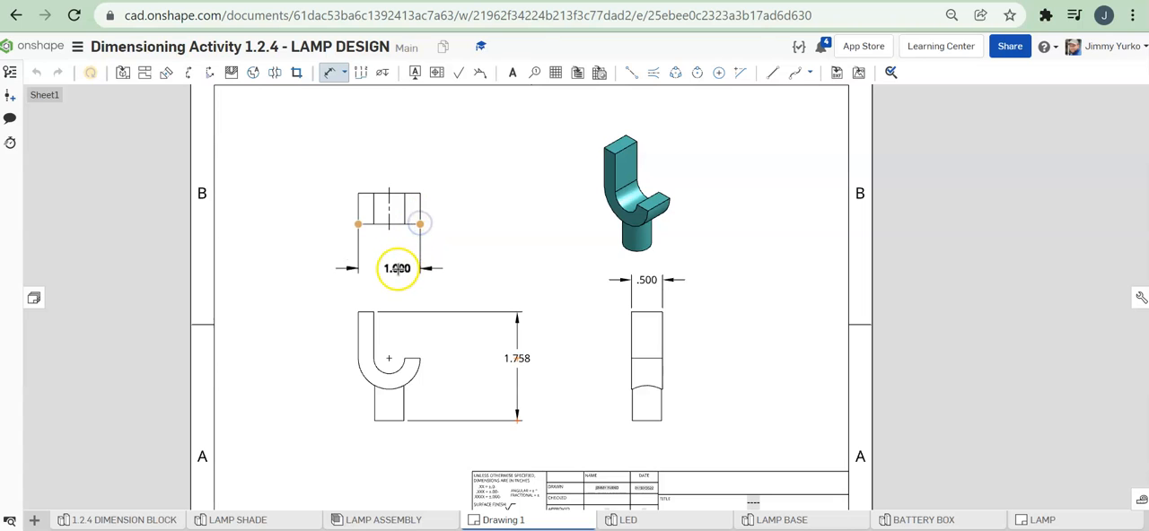
{"action": "left_click", "coordinate": [391, 268]}
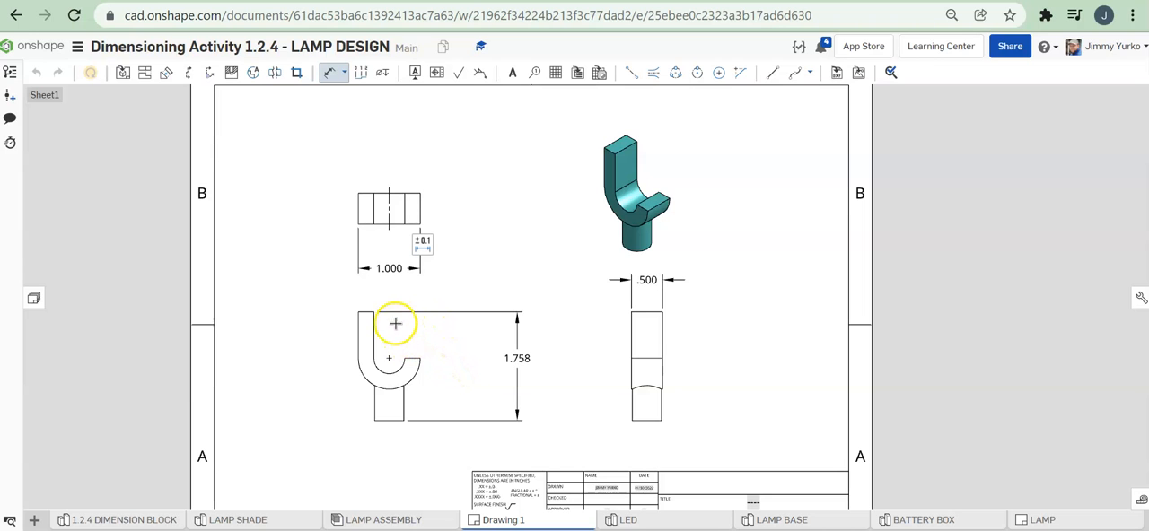
Step: Add radius dimensions to the outer and inner arcs of the J-shaped view
{"action": "scroll", "coordinate": [399, 363], "scroll_direction": "up", "scroll_amount": 3}
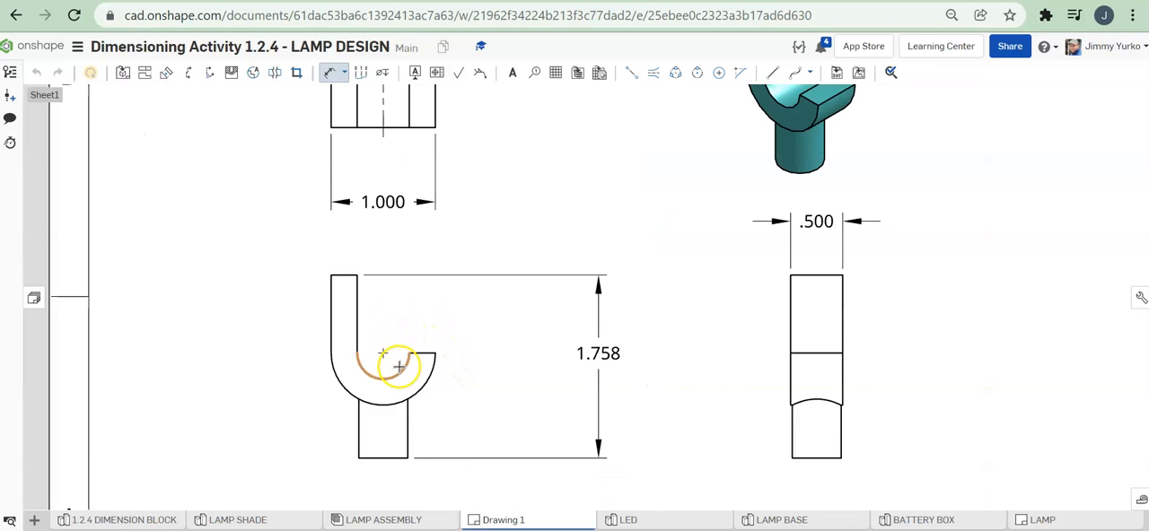
{"action": "scroll", "coordinate": [441, 348], "scroll_direction": "down", "scroll_amount": 2}
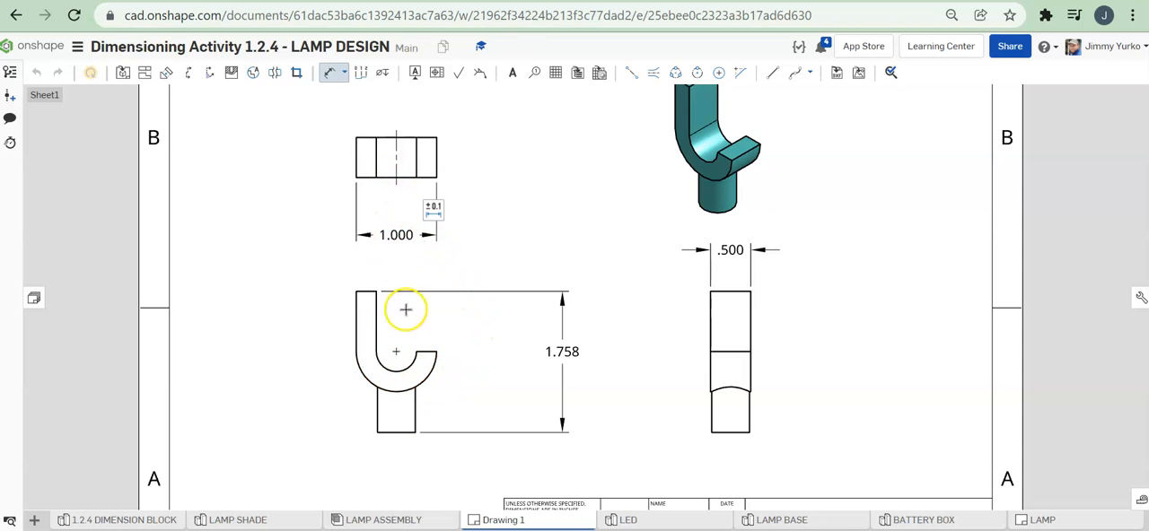
{"action": "left_click", "coordinate": [431, 376]}
{"action": "left_click", "coordinate": [466, 410]}
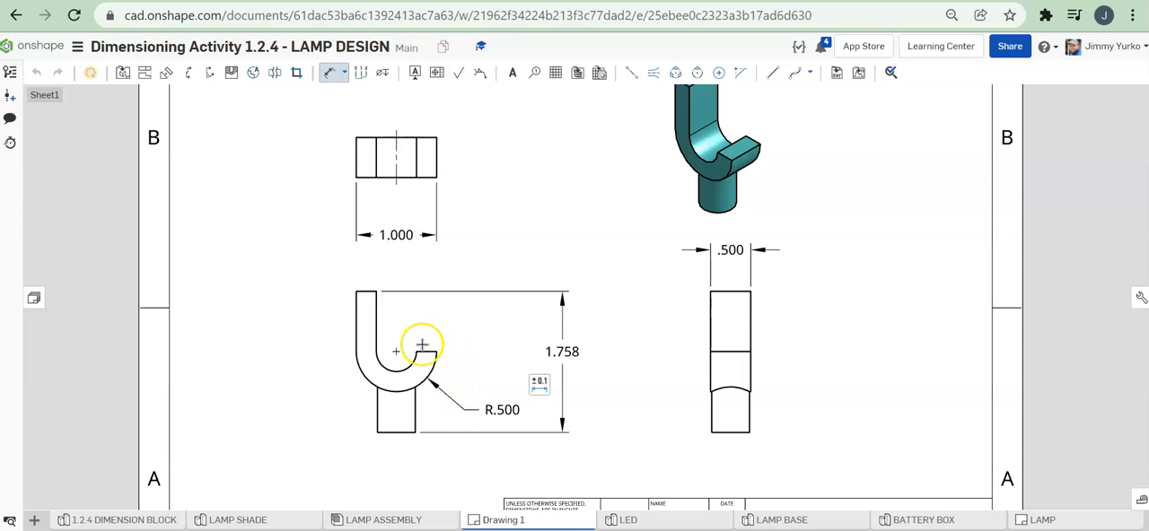
{"action": "left_click_drag", "start_coordinate": [411, 362], "coordinate": [430, 326]}
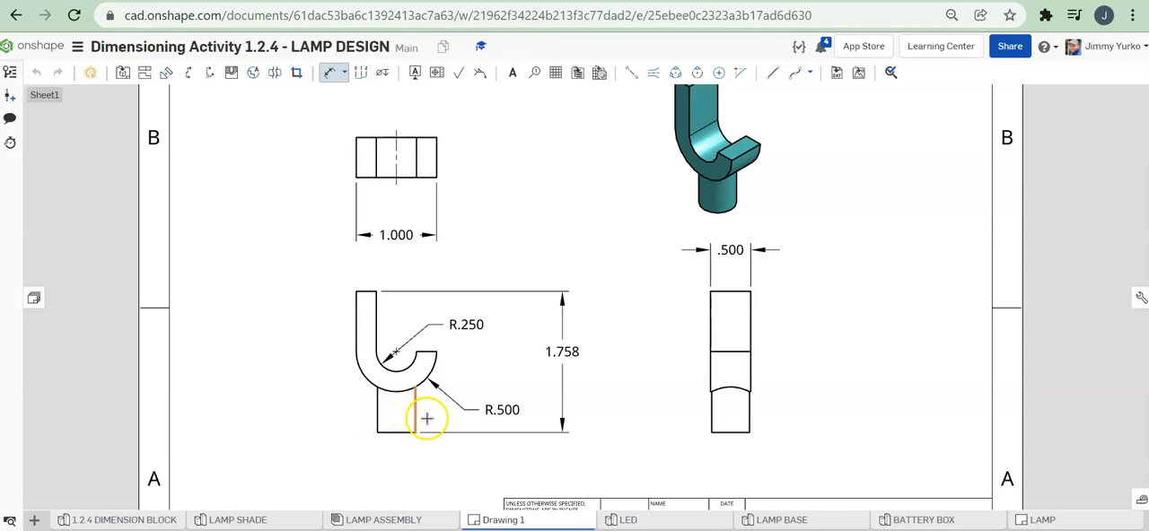
Step: Dimension the stem's diameter in the J-shaped view, placing the value beside the stem on the side away from the height dimension
{"action": "left_click", "coordinate": [376, 415]}
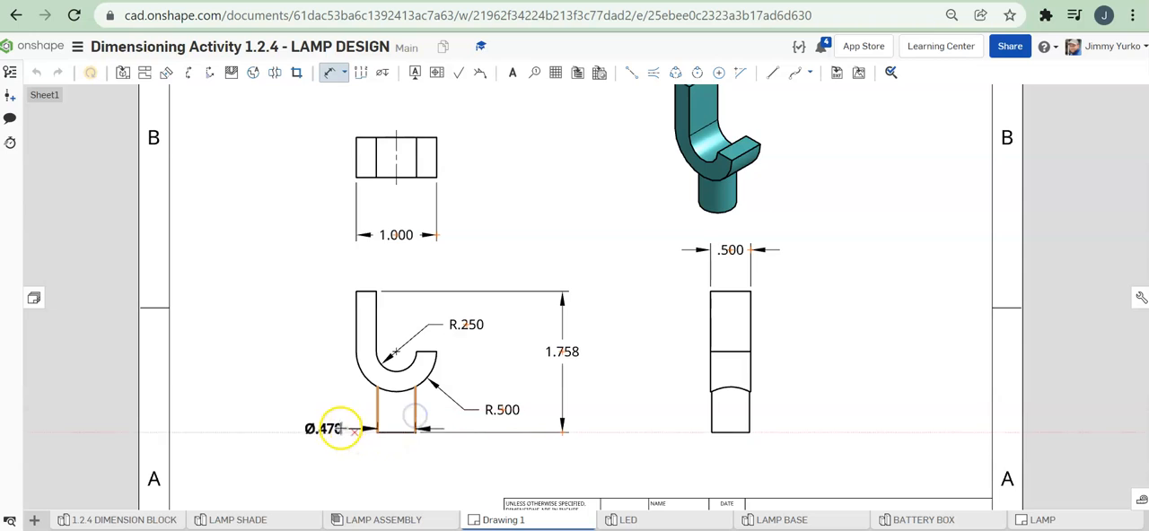
{"action": "left_click", "coordinate": [333, 409]}
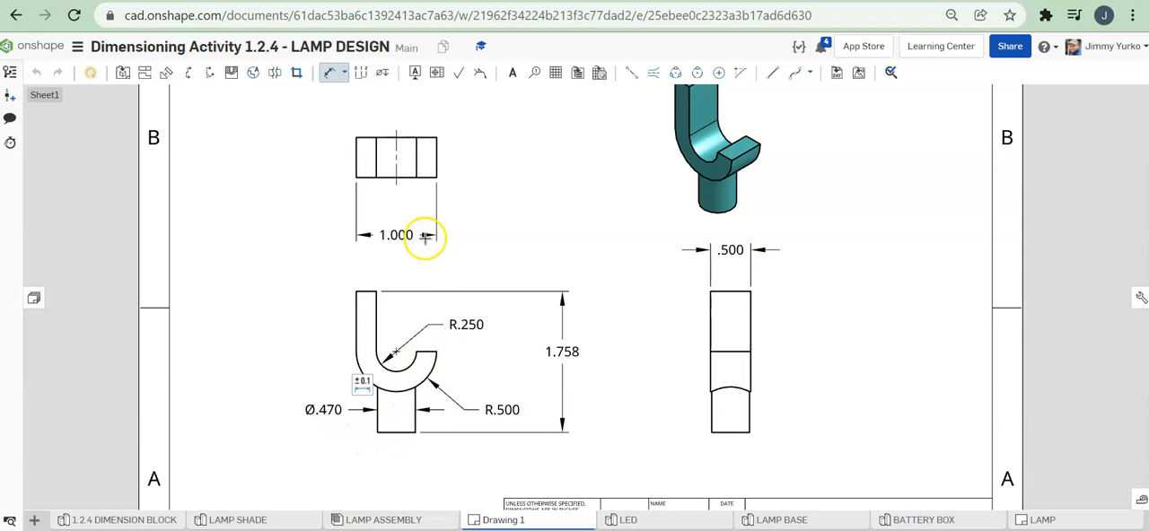
{"action": "double_click", "coordinate": [385, 411]}
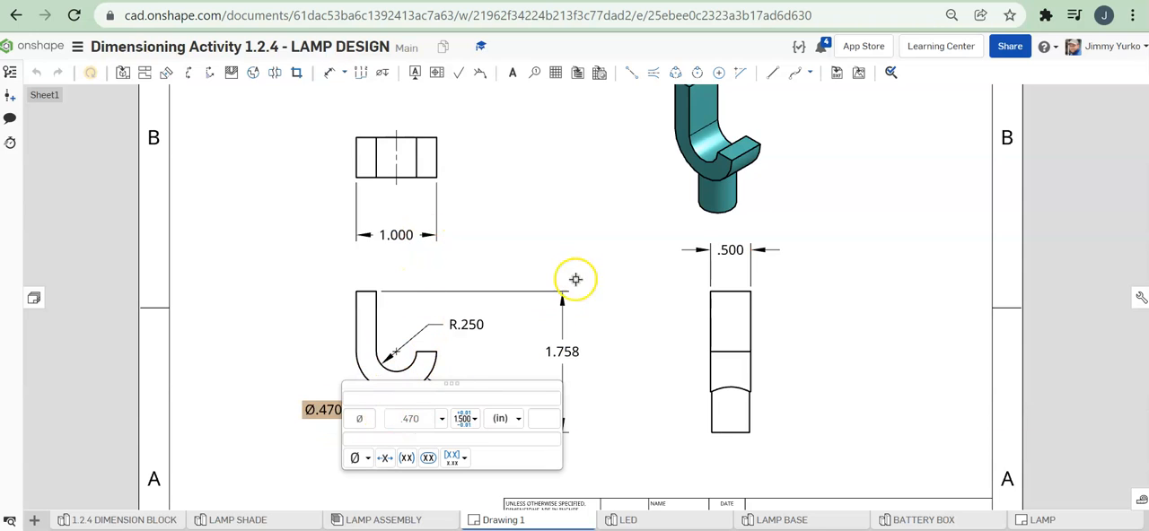
{"action": "left_click", "coordinate": [599, 227]}
Step: Add a vertical centerline between the two stem edges in the J-shaped view
{"action": "left_click", "coordinate": [652, 77]}
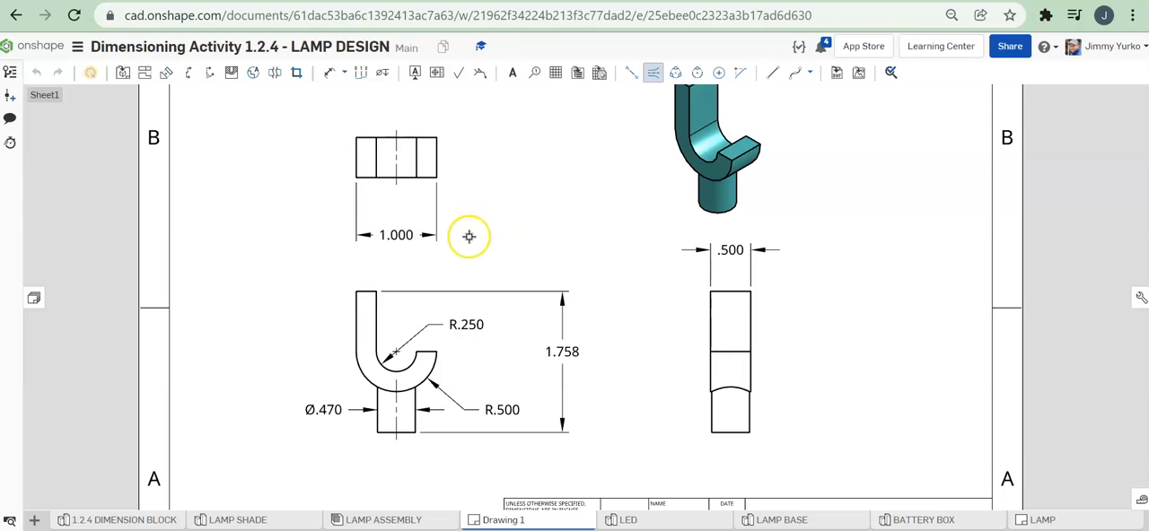
{"action": "left_click", "coordinate": [494, 157]}
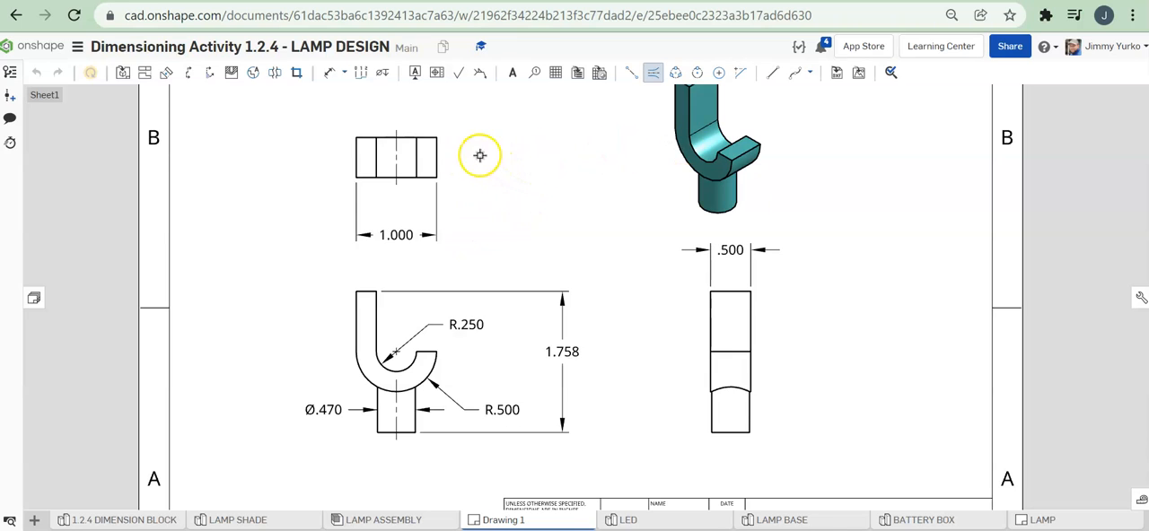
{"action": "key", "text": "Escape"}
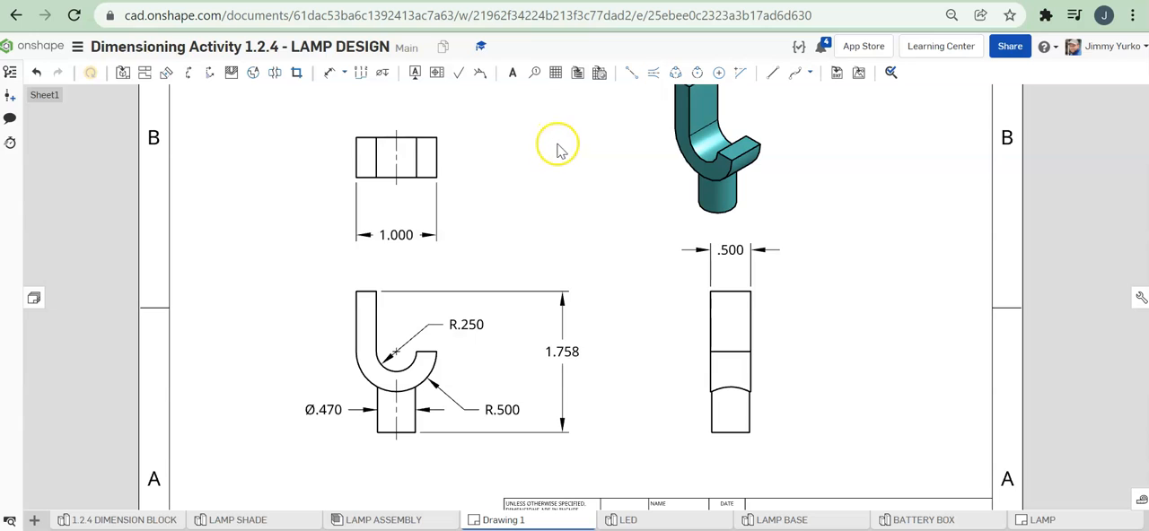
Step: Show hidden lines in the top view and add a center mark to its hidden circle
{"action": "right_click", "coordinate": [440, 153]}
{"action": "mouse_move", "coordinate": [465, 139]}
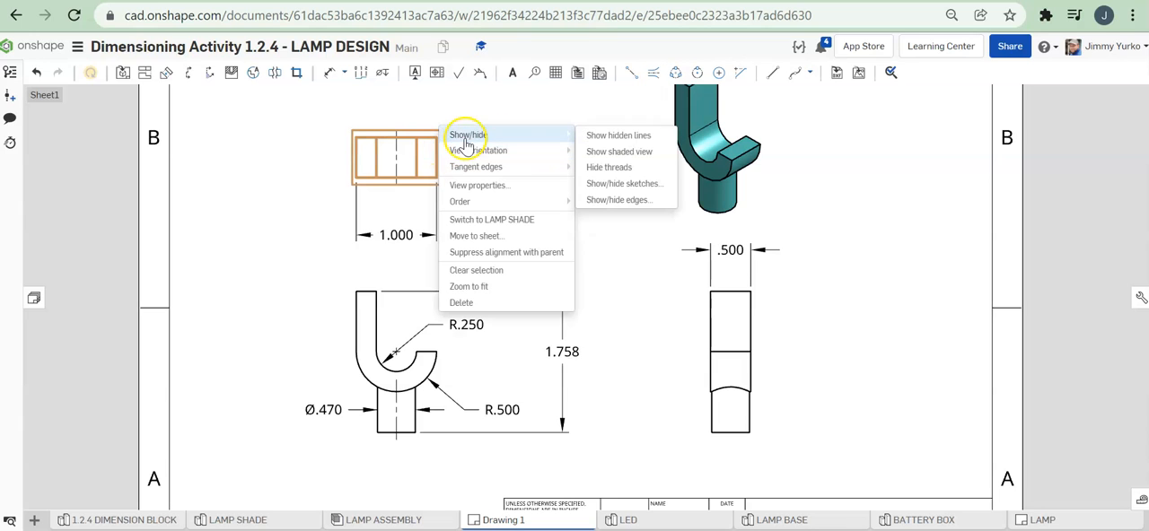
{"action": "left_click", "coordinate": [596, 137]}
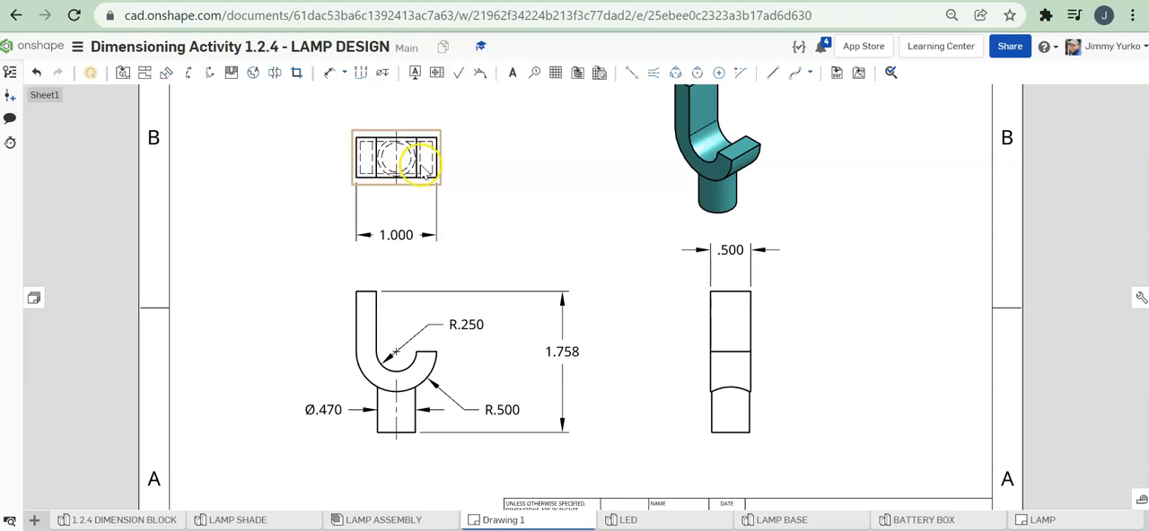
{"action": "left_click", "coordinate": [718, 72]}
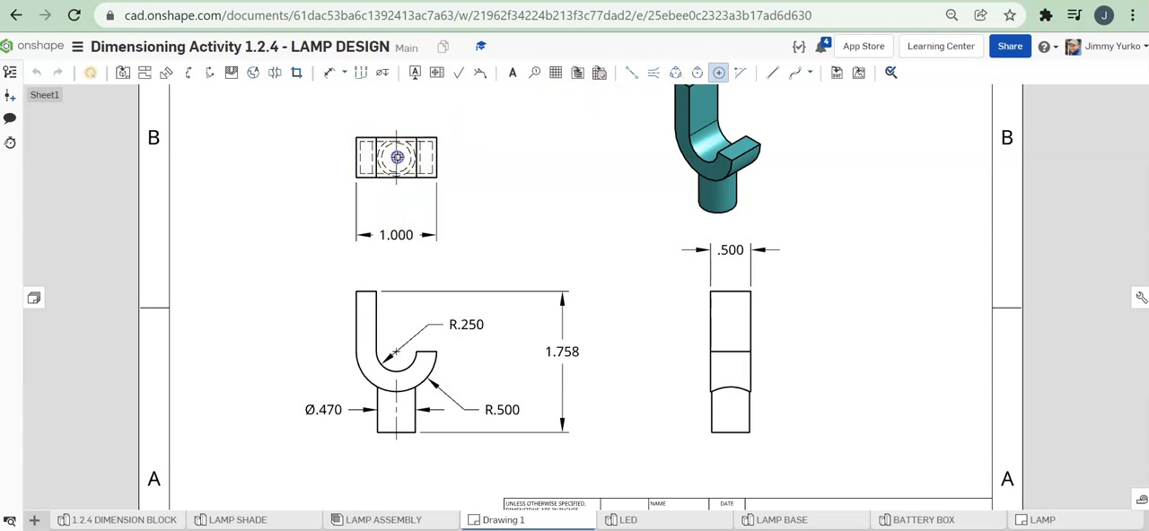
{"action": "left_click", "coordinate": [411, 146]}
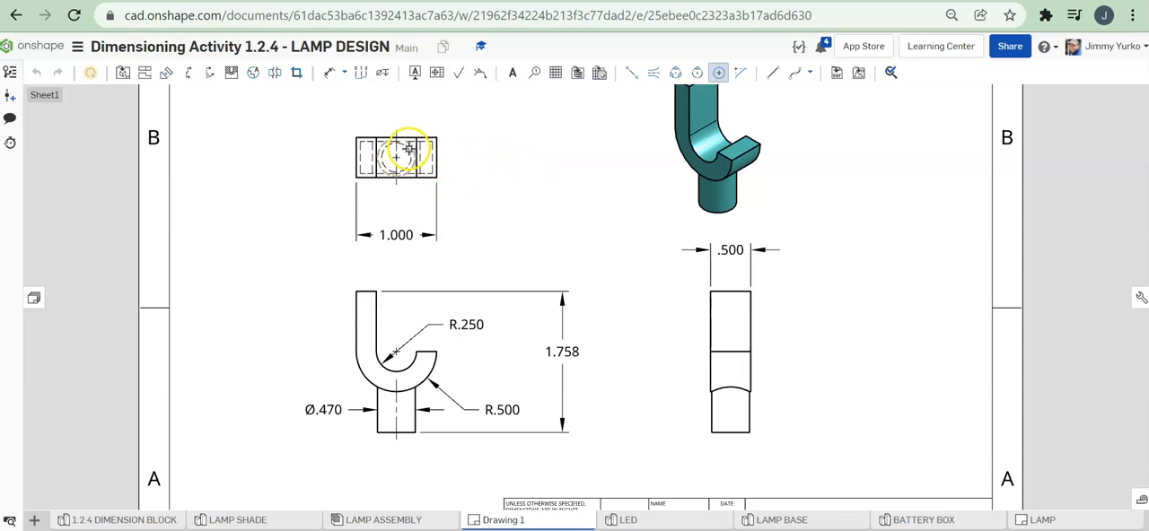
{"action": "left_click", "coordinate": [552, 191]}
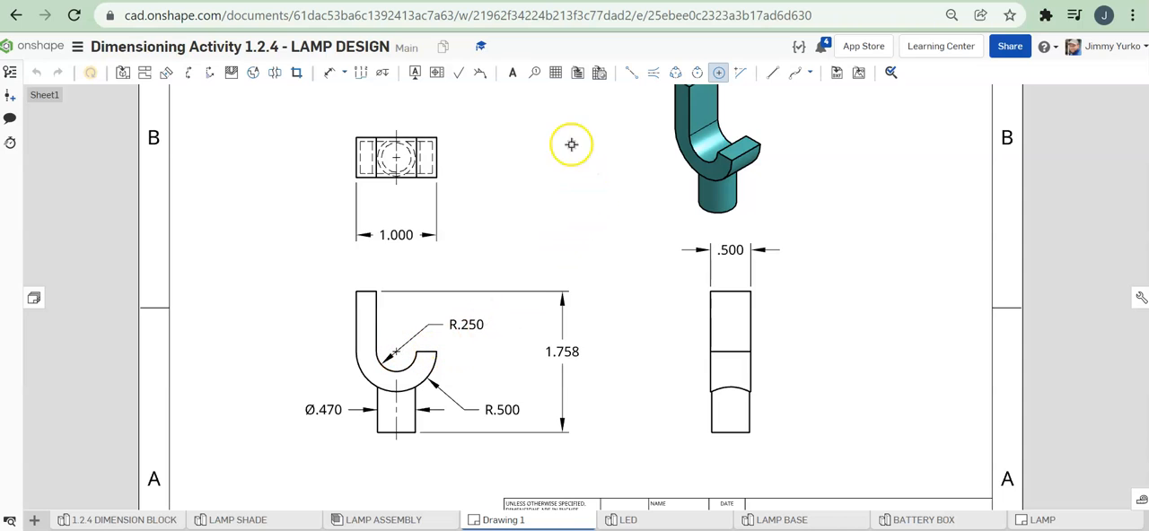
{"action": "left_click", "coordinate": [328, 72]}
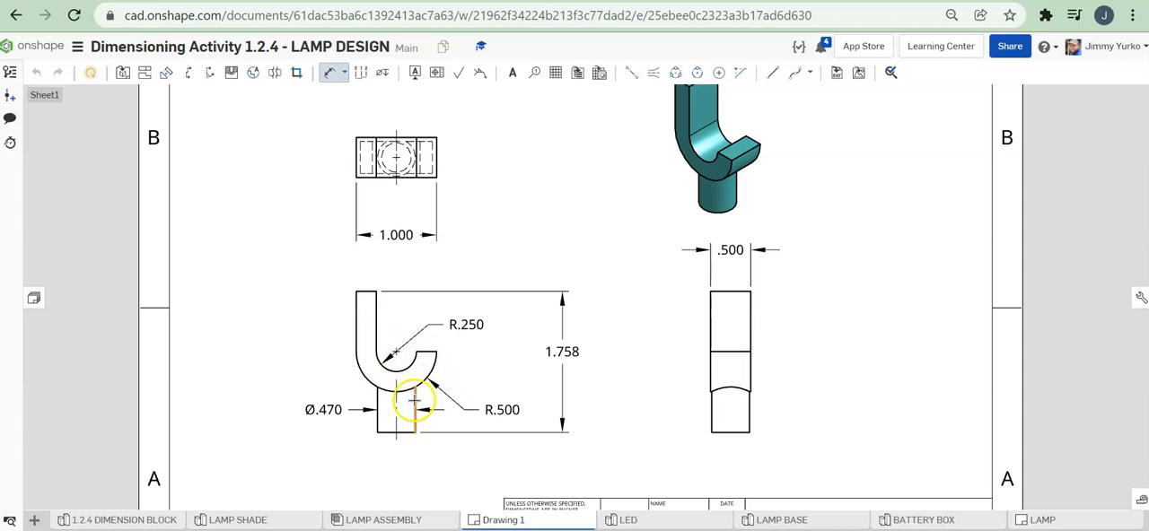
{"action": "left_click", "coordinate": [411, 364]}
{"action": "key", "text": "Escape"}
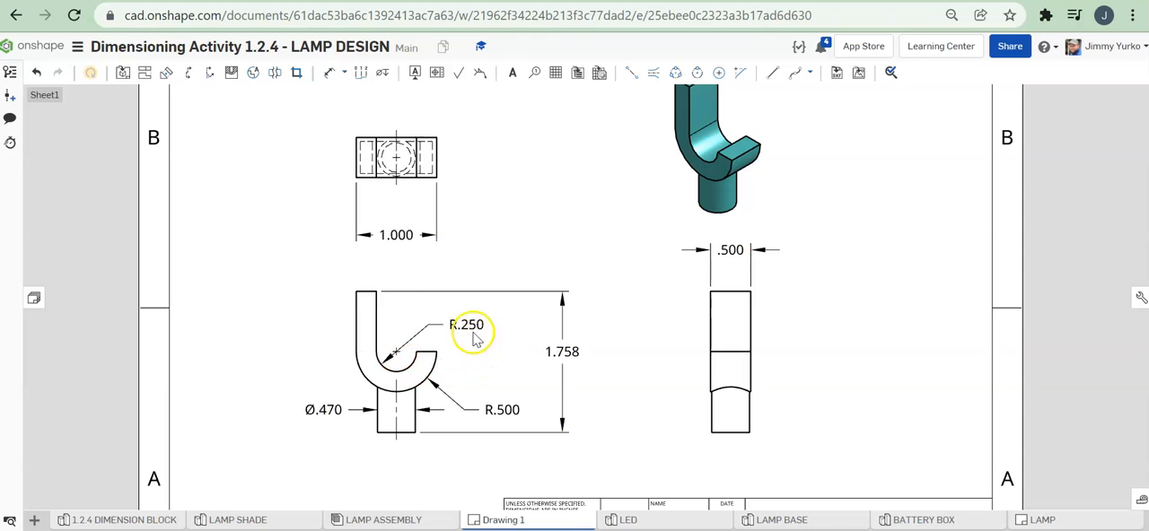
Step: Dimension the vertical distance from the stem's base to the arc center in the J-shaped view, inside the overall height dimension
{"action": "left_click", "coordinate": [324, 76]}
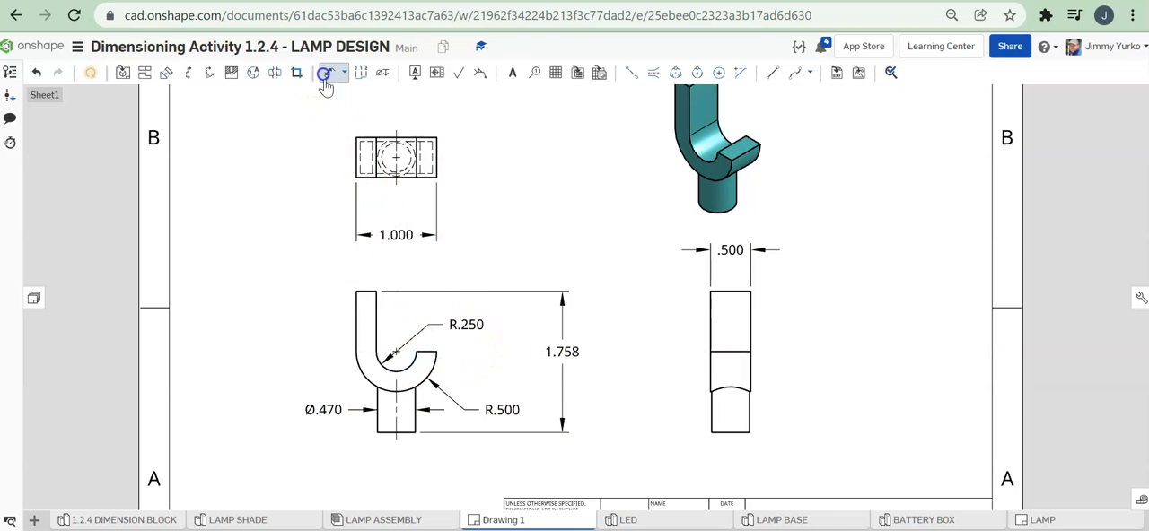
{"action": "left_click", "coordinate": [415, 431]}
{"action": "left_click", "coordinate": [398, 352]}
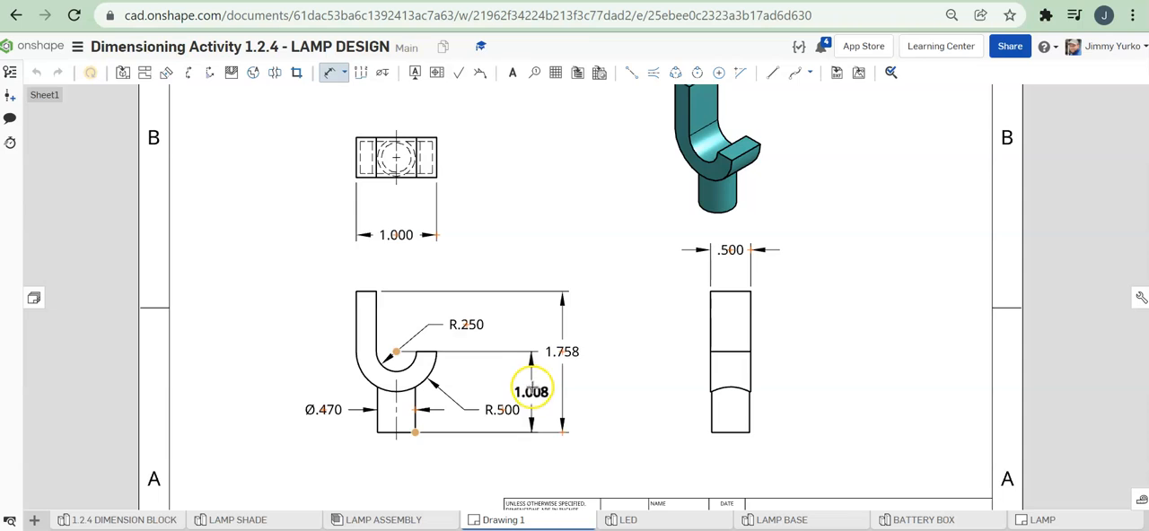
{"action": "left_click", "coordinate": [531, 383]}
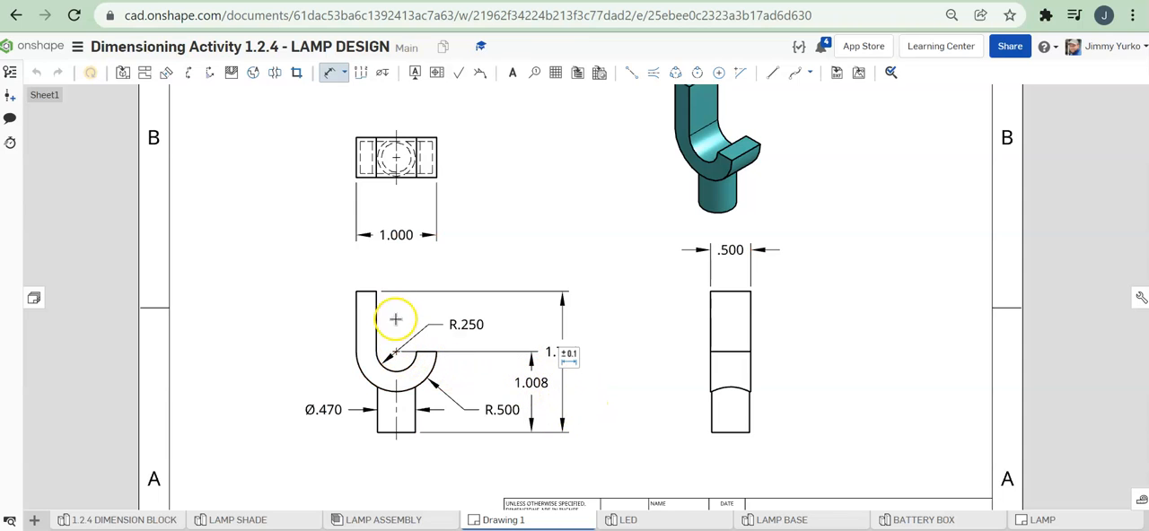
{"action": "left_click", "coordinate": [416, 352]}
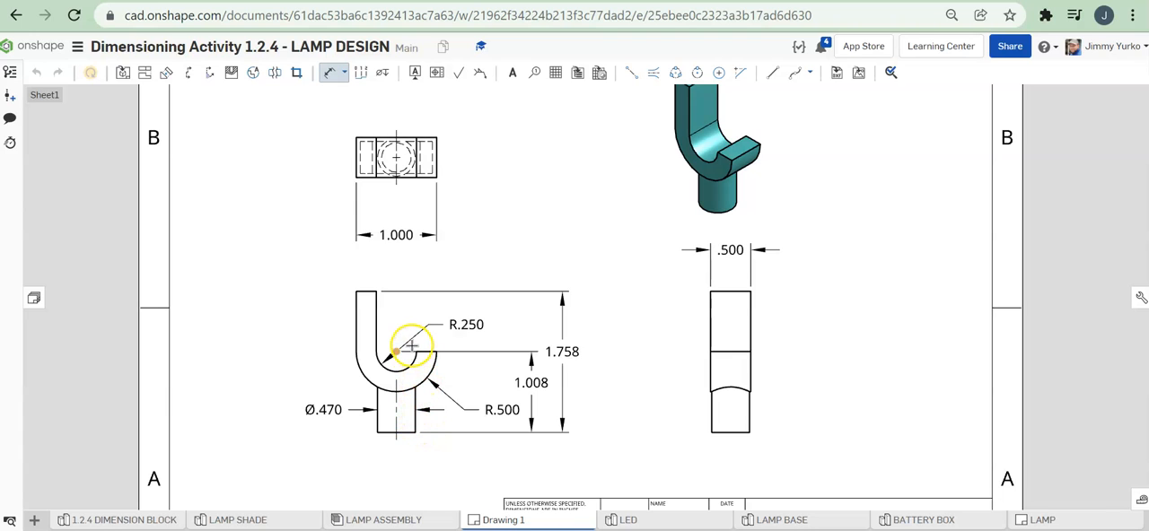
{"action": "key", "text": "Escape"}
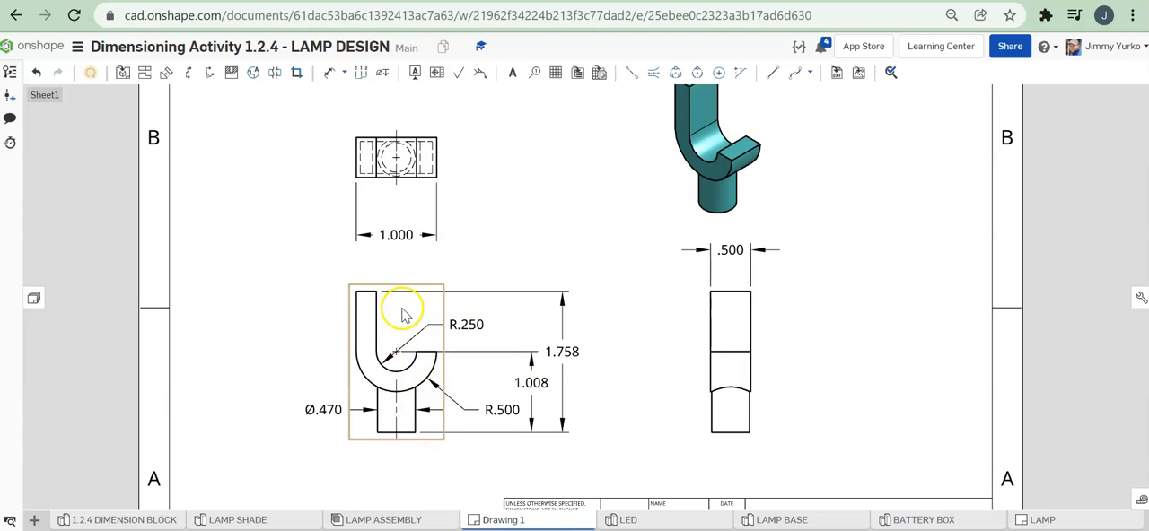
Step: Extend the stem's centerline upward through the arcs to just past the center mark in the J-shaped view
{"action": "scroll", "coordinate": [398, 381], "scroll_direction": "up", "scroll_amount": 2}
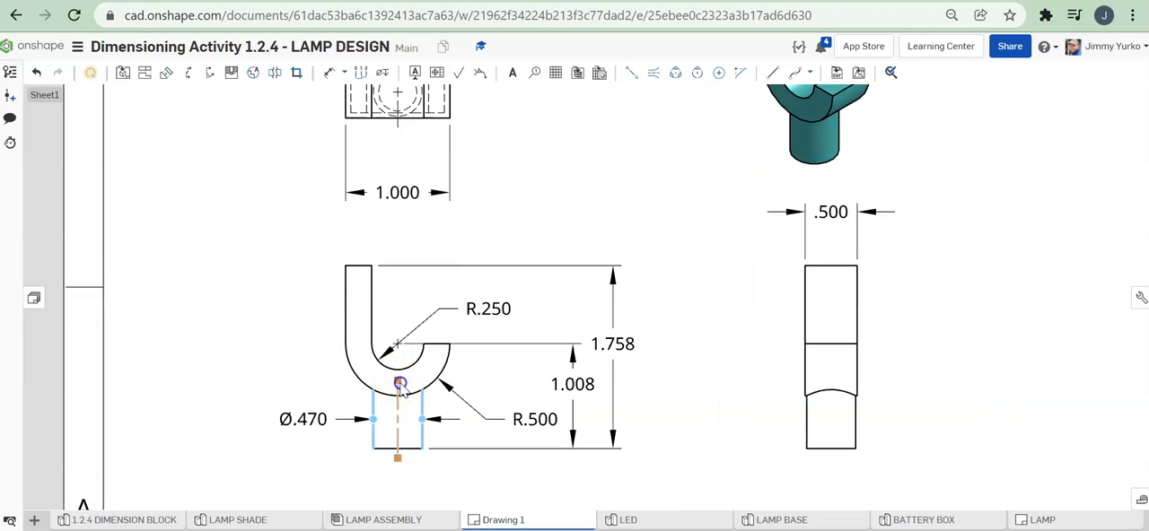
{"action": "left_click", "coordinate": [397, 325]}
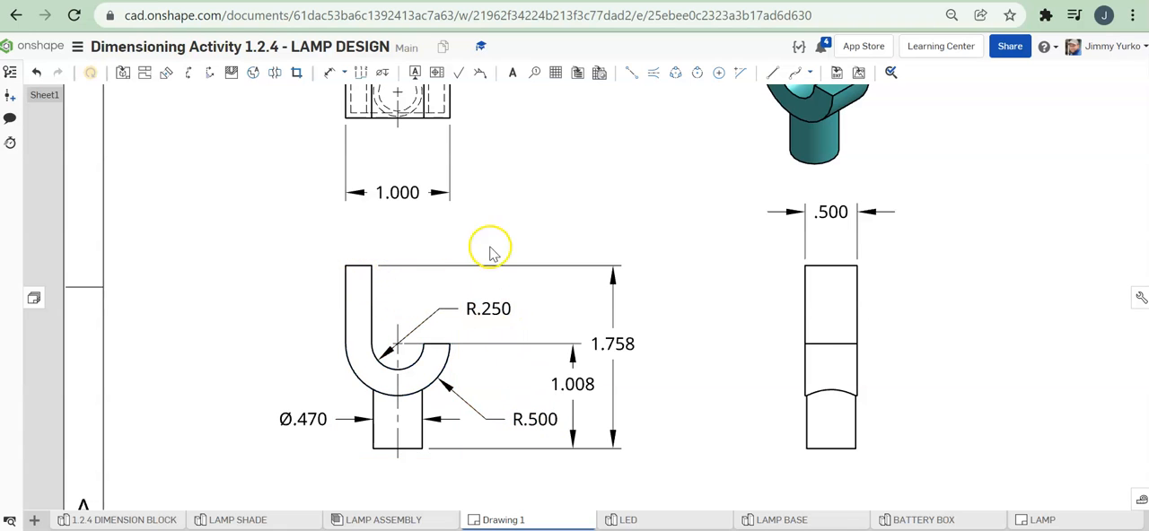
{"action": "scroll", "coordinate": [530, 243], "scroll_direction": "down", "scroll_amount": 3}
{"action": "middle_click_drag", "start_coordinate": [543, 224], "coordinate": [505, 286]}
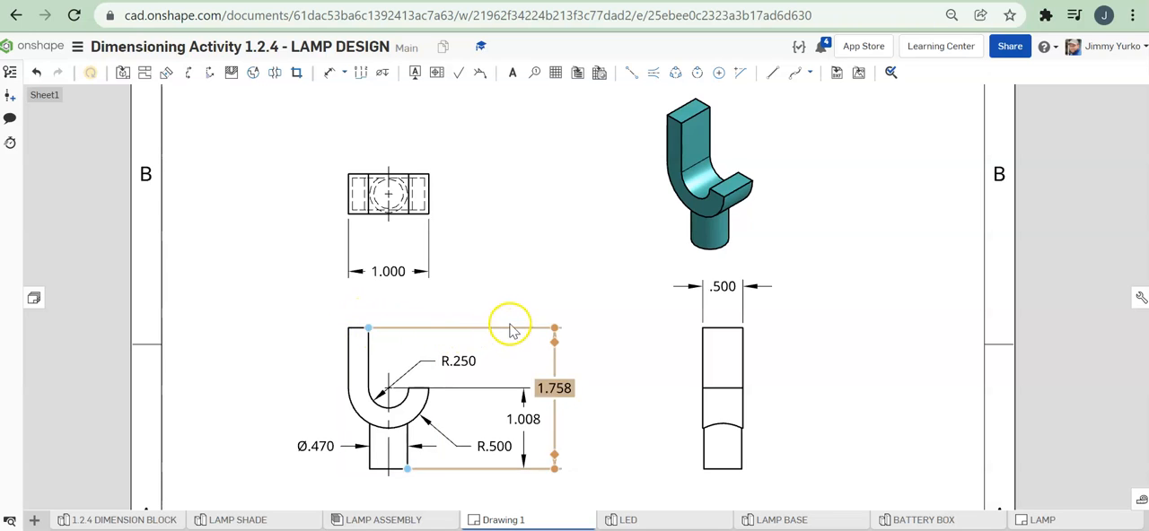
Step: Add the text "NOTE : SHELL THICKNESS 0.050" beside the side view and widen its text box to wrap onto two lines
{"action": "middle_click_drag", "start_coordinate": [551, 301], "coordinate": [584, 255]}
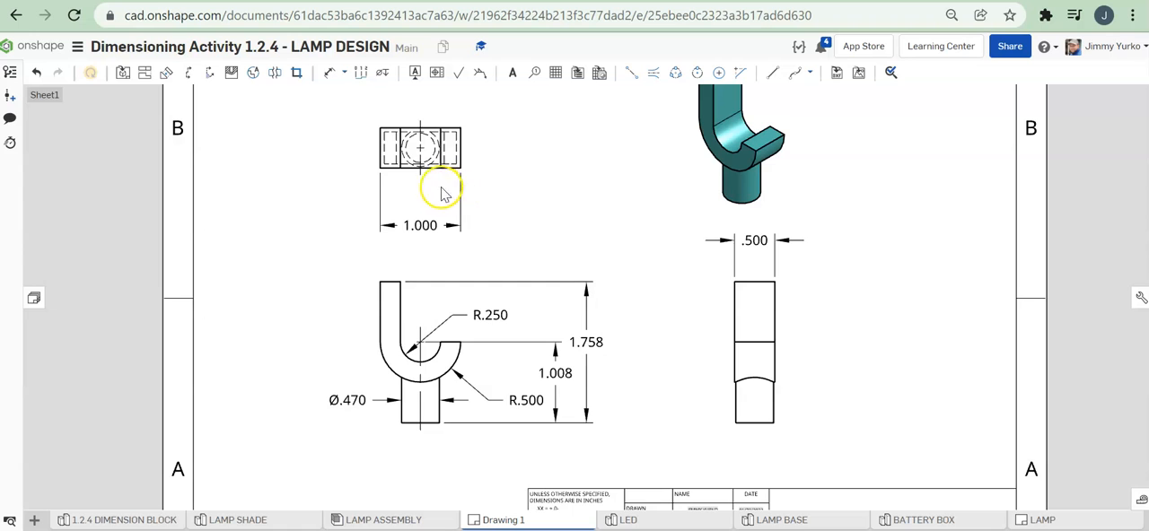
{"action": "scroll", "coordinate": [419, 154], "scroll_direction": "up", "scroll_amount": 2}
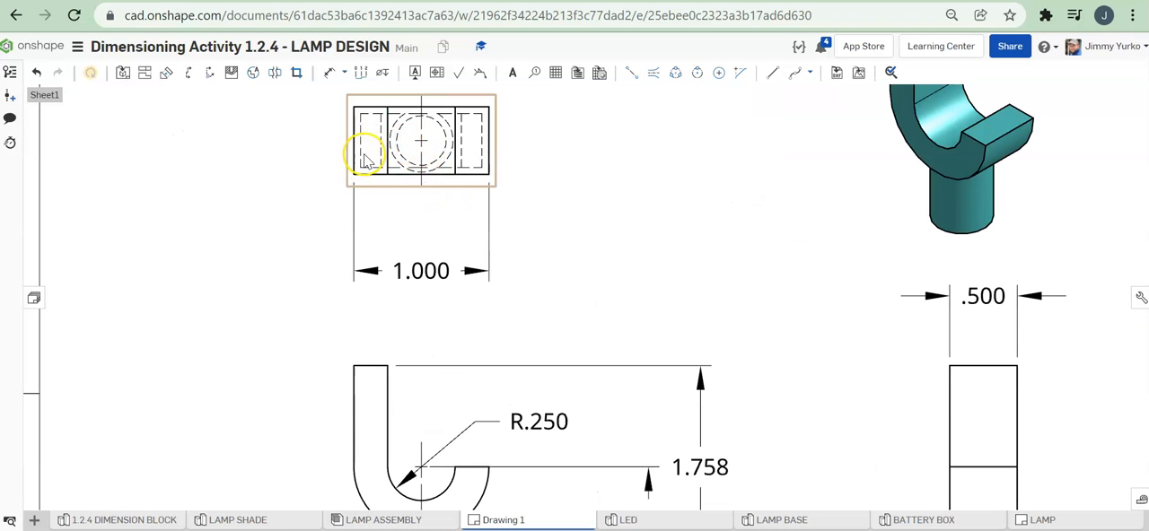
{"action": "middle_click_drag", "start_coordinate": [540, 159], "coordinate": [619, 264]}
{"action": "scroll", "coordinate": [573, 250], "scroll_direction": "up", "scroll_amount": 1}
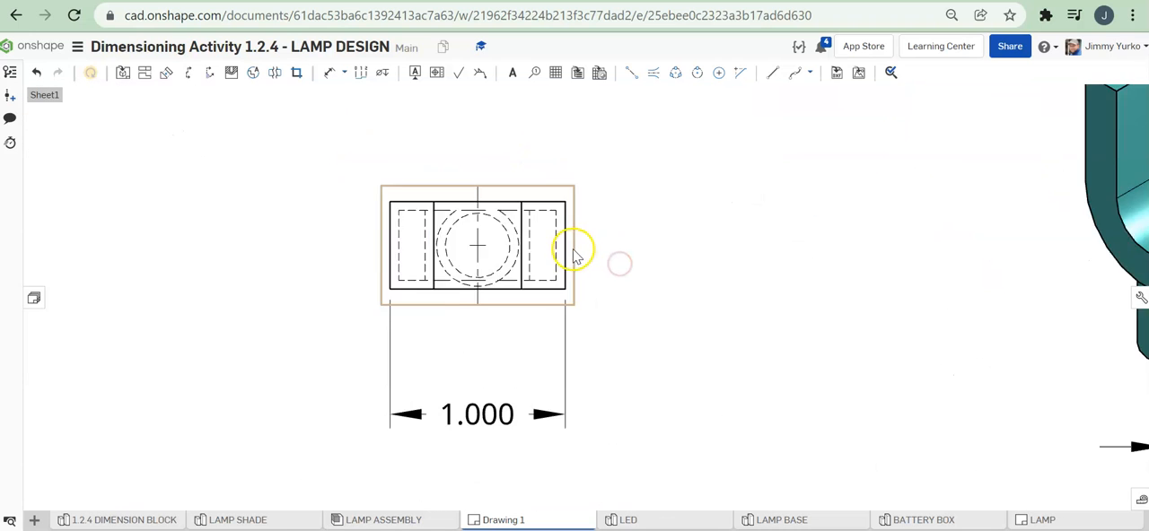
{"action": "scroll", "coordinate": [574, 255], "scroll_direction": "up", "scroll_amount": 2}
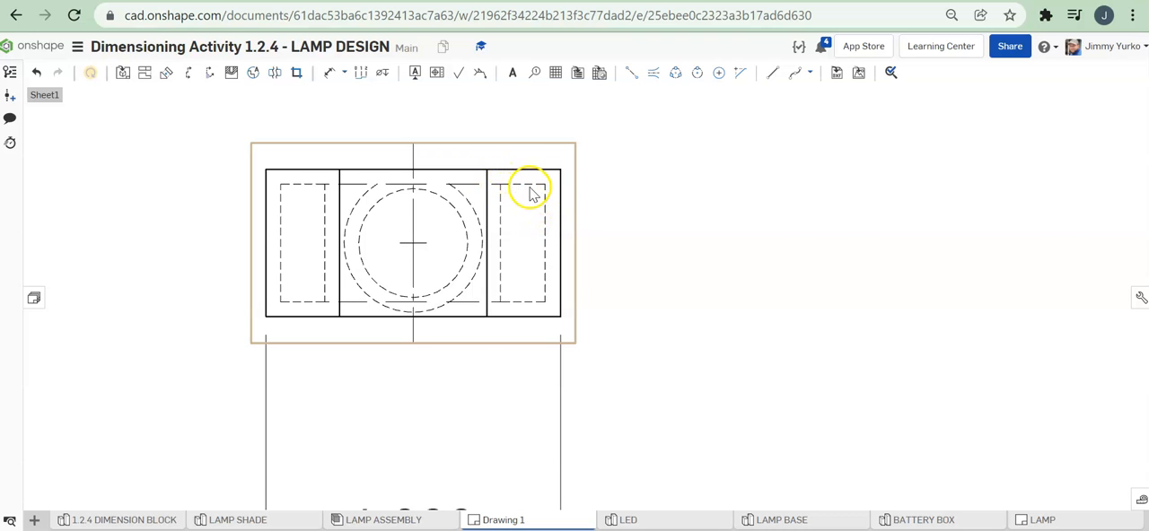
{"action": "scroll", "coordinate": [533, 194], "scroll_direction": "down", "scroll_amount": 5}
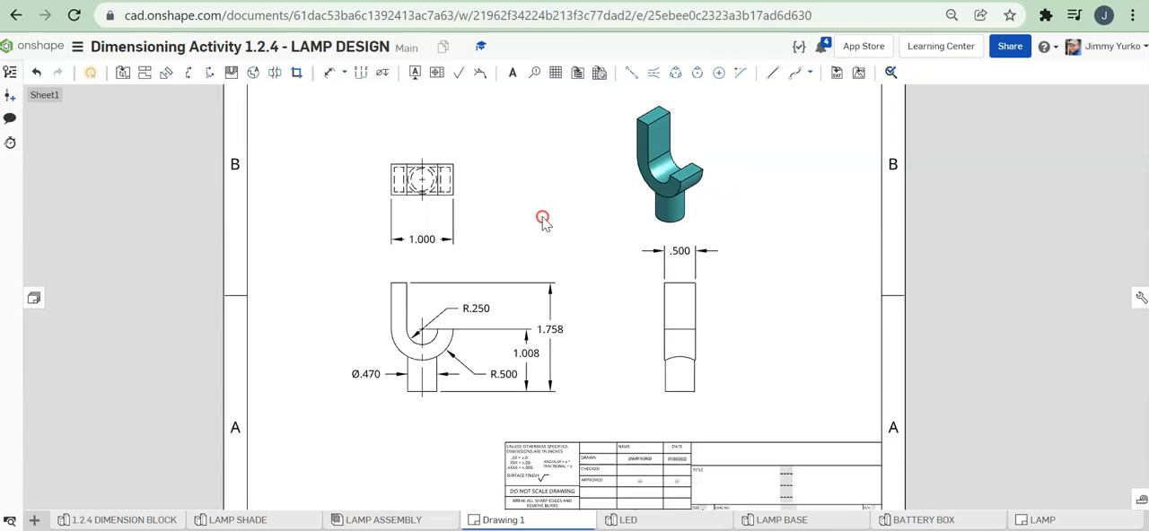
{"action": "left_click", "coordinate": [513, 77]}
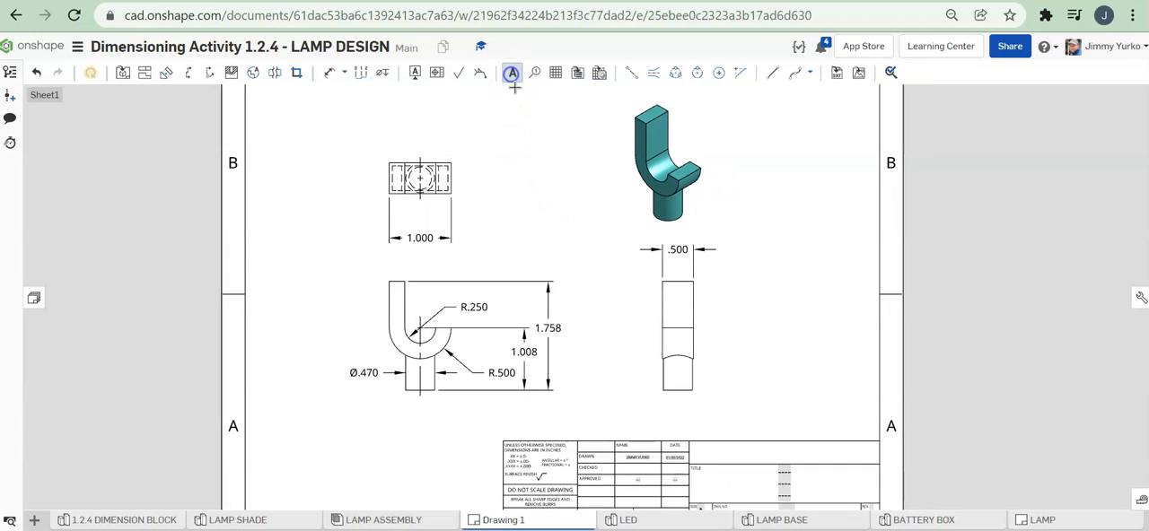
{"action": "left_click", "coordinate": [729, 329]}
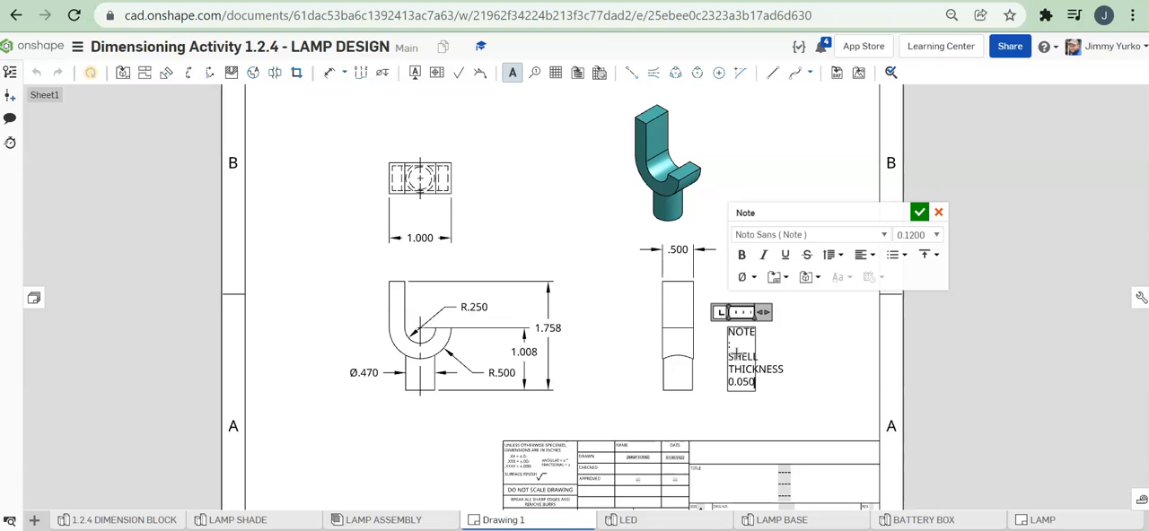
{"action": "left_click", "coordinate": [919, 216]}
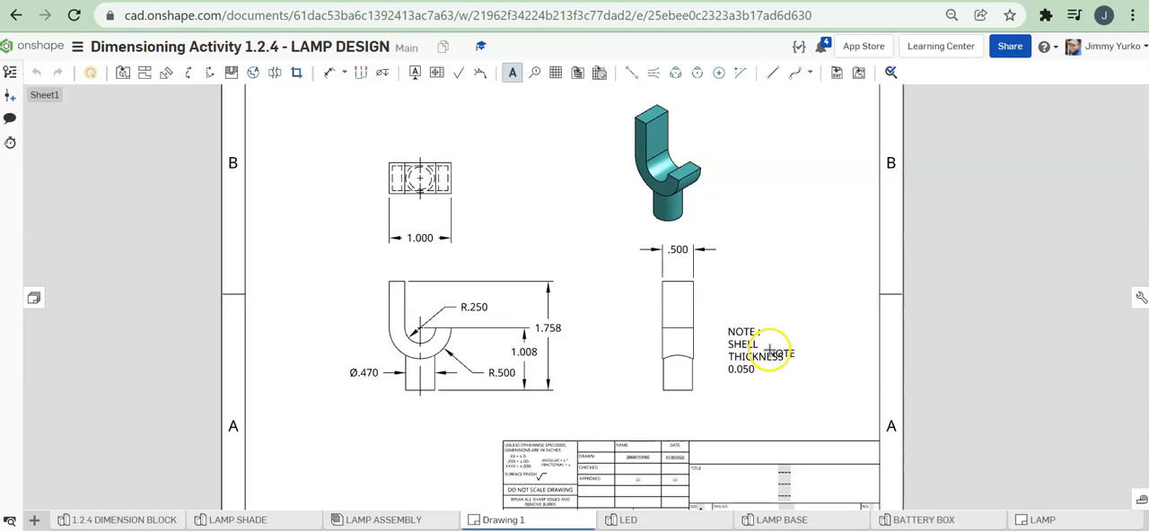
{"action": "key", "text": "Escape"}
{"action": "left_click_drag", "start_coordinate": [786, 354], "coordinate": [817, 348]}
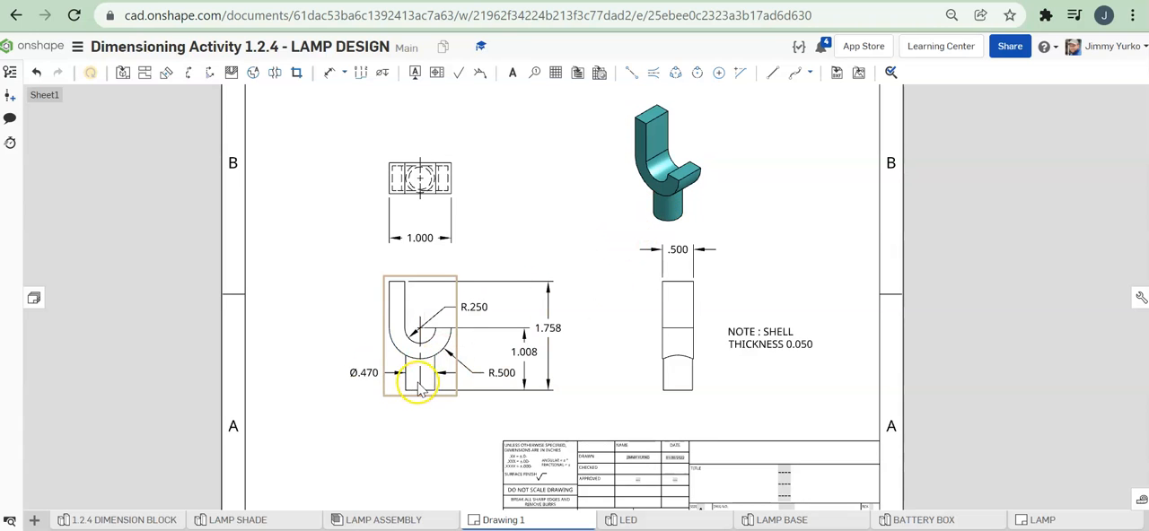
{"action": "left_click", "coordinate": [524, 354]}
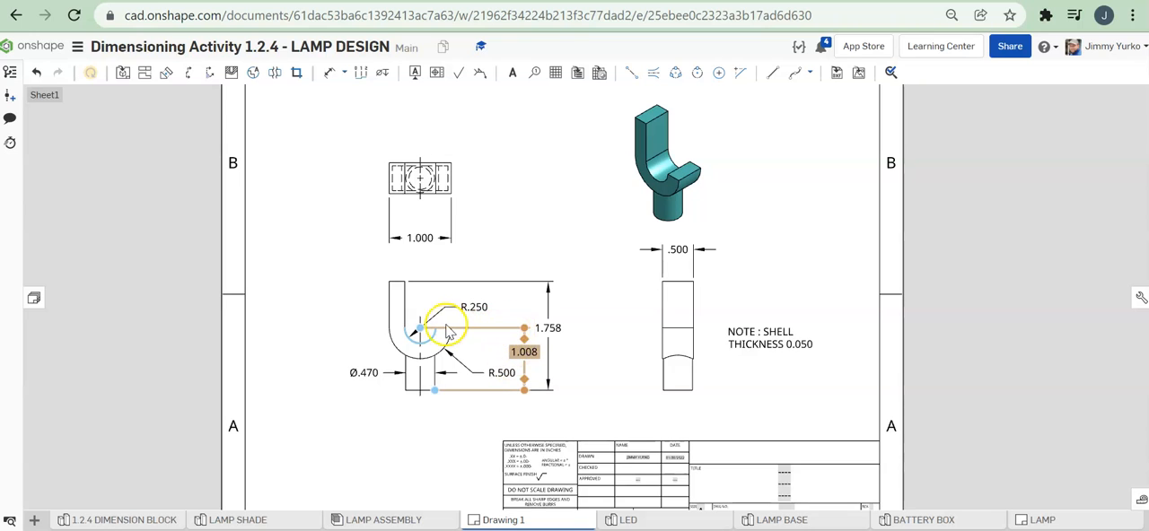
{"action": "left_click", "coordinate": [436, 372]}
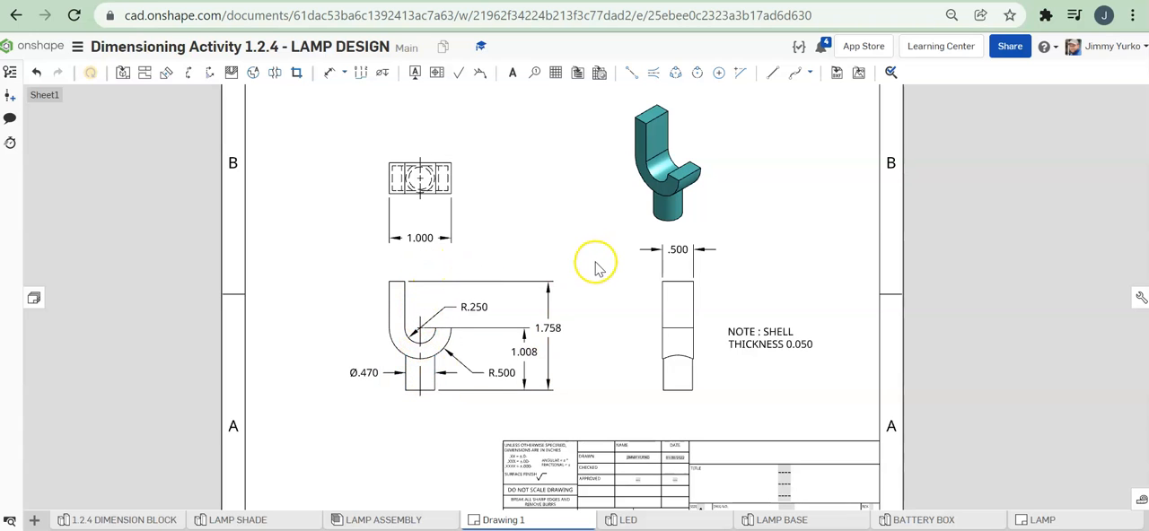
{"action": "scroll", "coordinate": [574, 286], "scroll_direction": "down", "scroll_amount": 3}
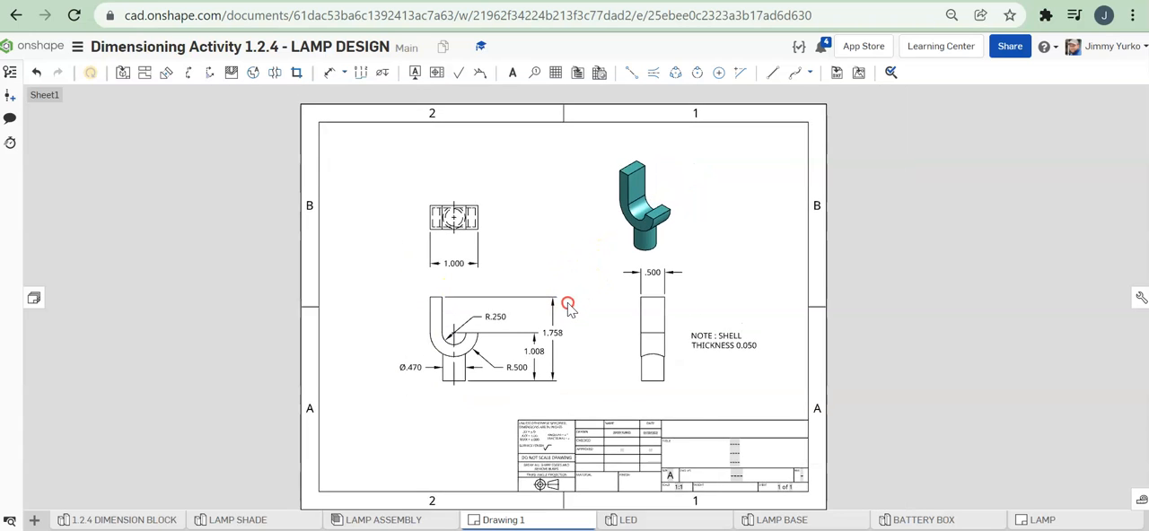
{"action": "scroll", "coordinate": [557, 300], "scroll_direction": "up", "scroll_amount": 2}
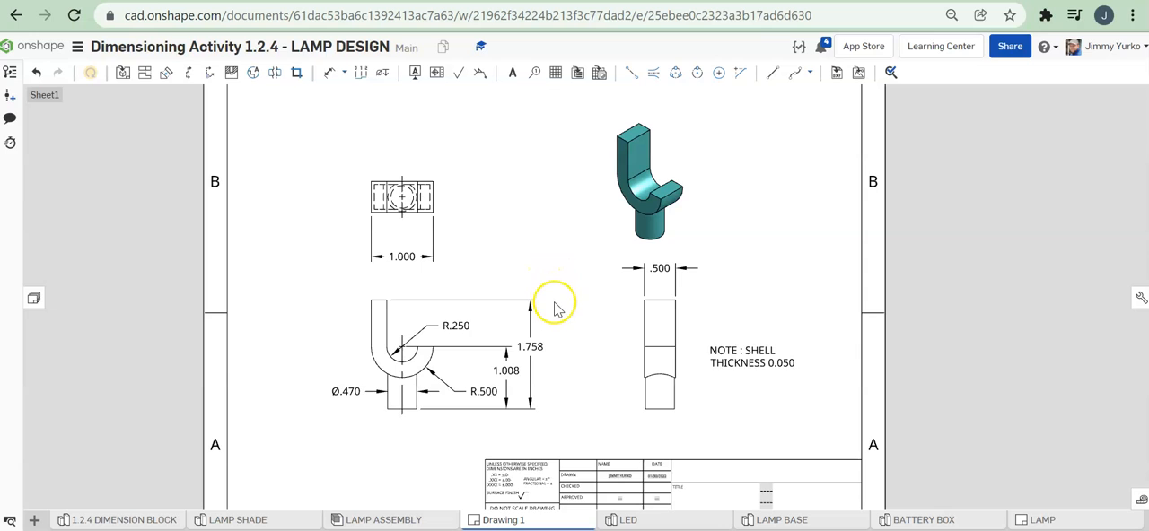
{"action": "right_click_drag", "start_coordinate": [556, 306], "coordinate": [565, 359]}
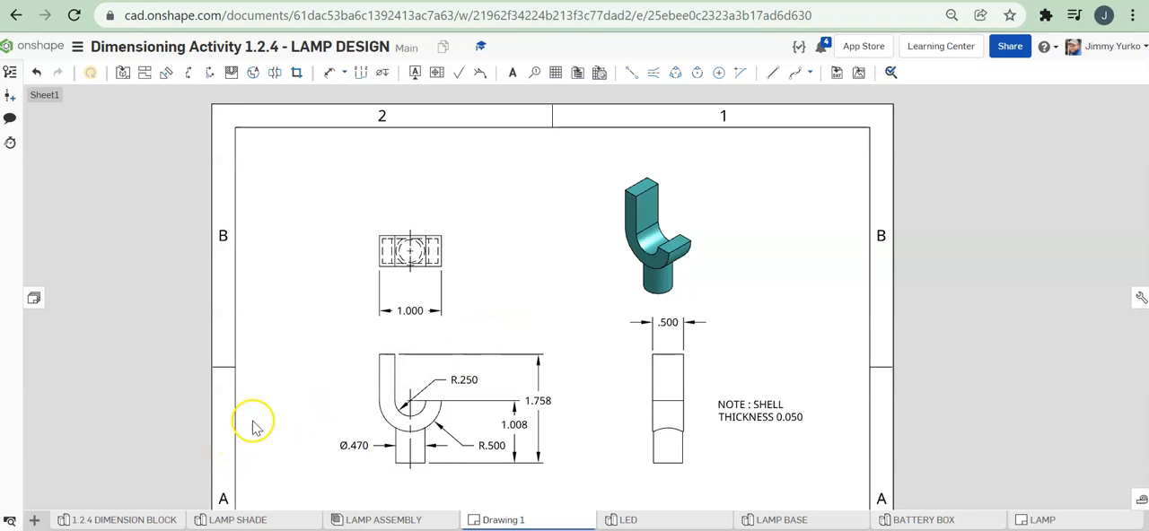
{"action": "mouse_move", "coordinate": [326, 350]}
{"action": "right_mouse_down"}
{"action": "mouse_move", "coordinate": [311, 325]}
{"action": "mouse_move", "coordinate": [251, 299]}
{"action": "mouse_move", "coordinate": [224, 333]}
{"action": "right_mouse_up"}
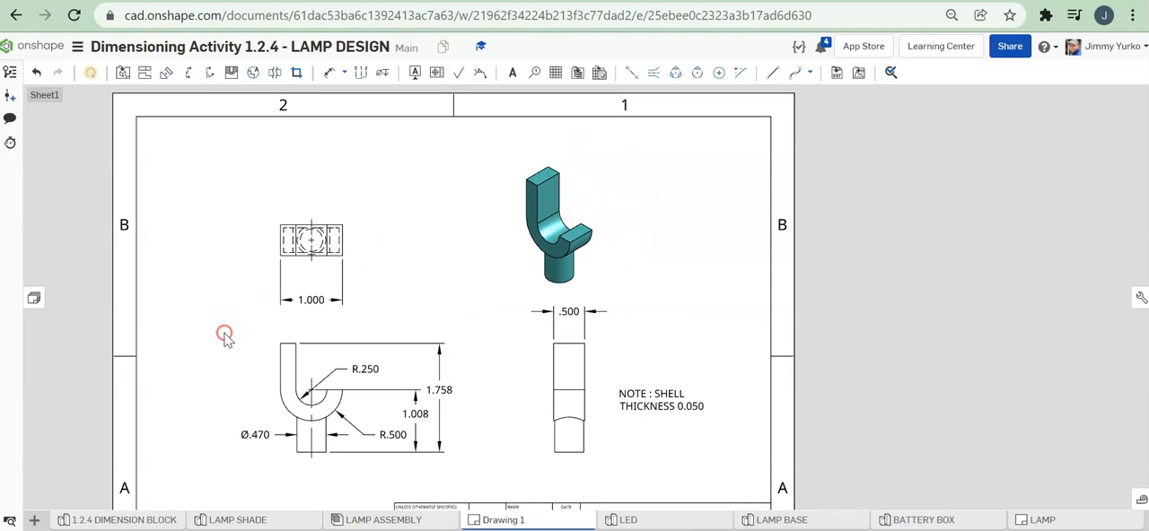